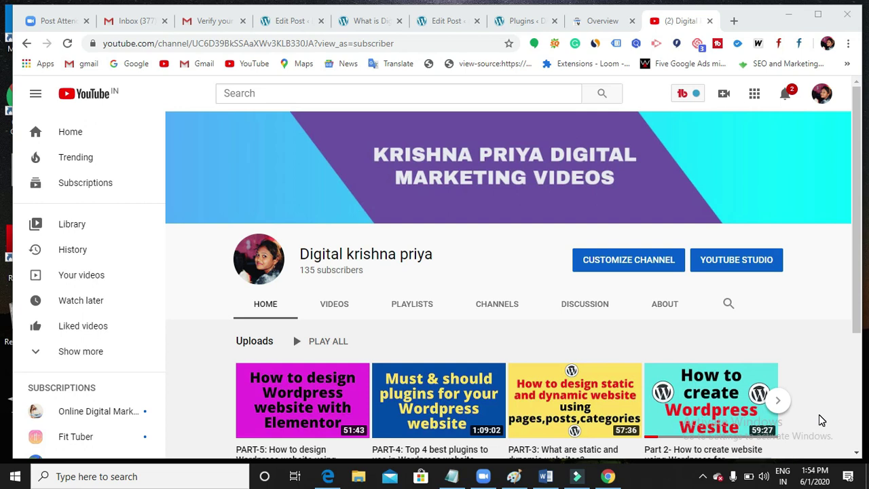
click(703, 478)
click(692, 452)
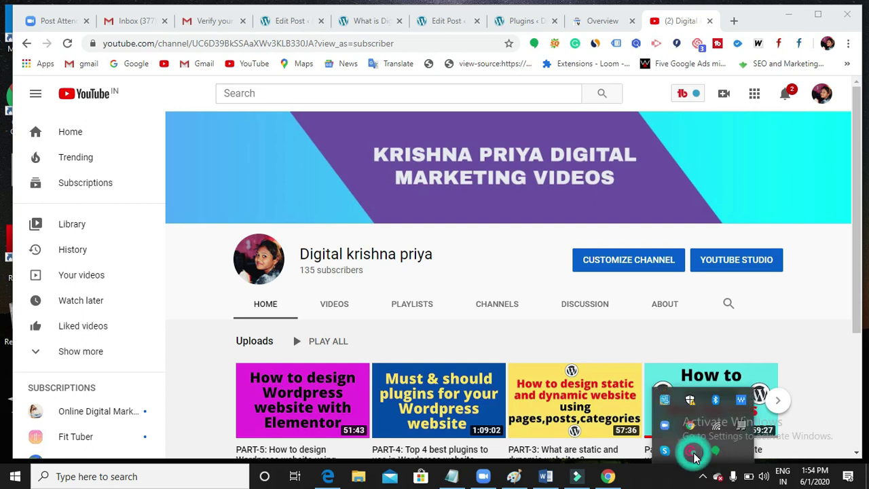
click(754, 462)
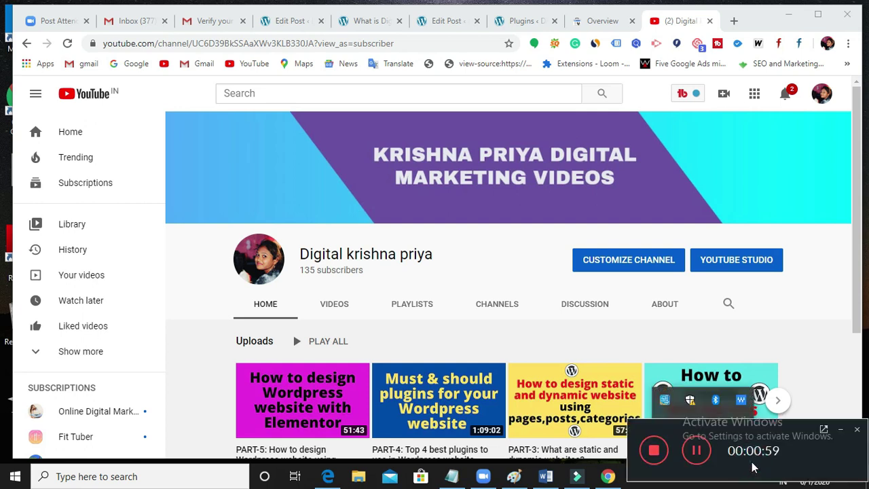
click(696, 450)
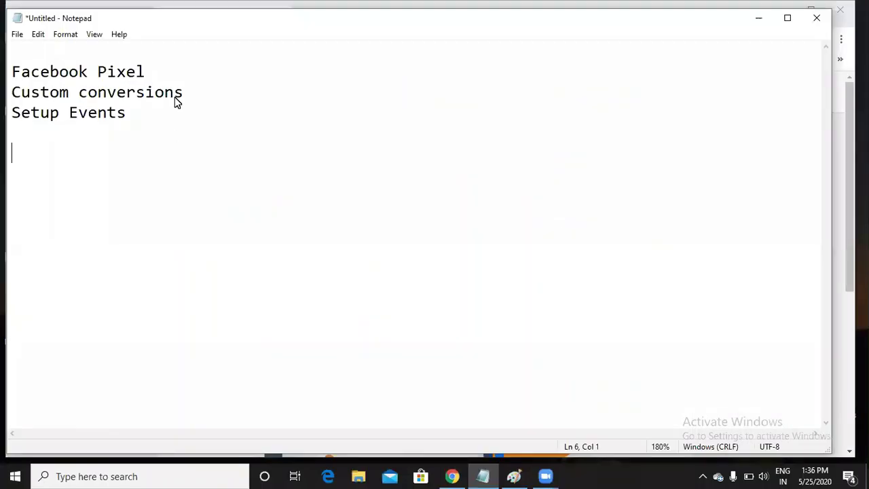
Extend the "Facebook Pixel" line of the notes with "..Page..Ads Manager"
click(165, 79)
click(203, 99)
click(152, 121)
click(190, 81)
text(..)
text(Page)
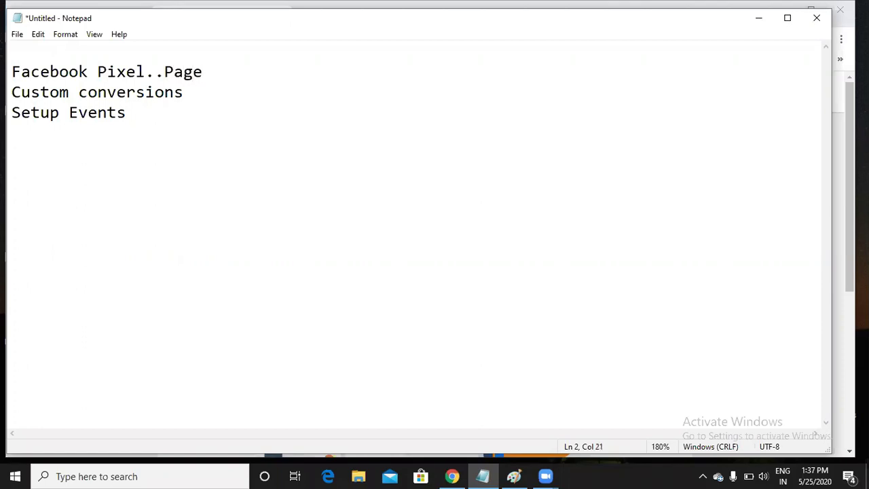
text(..Ads Manager)
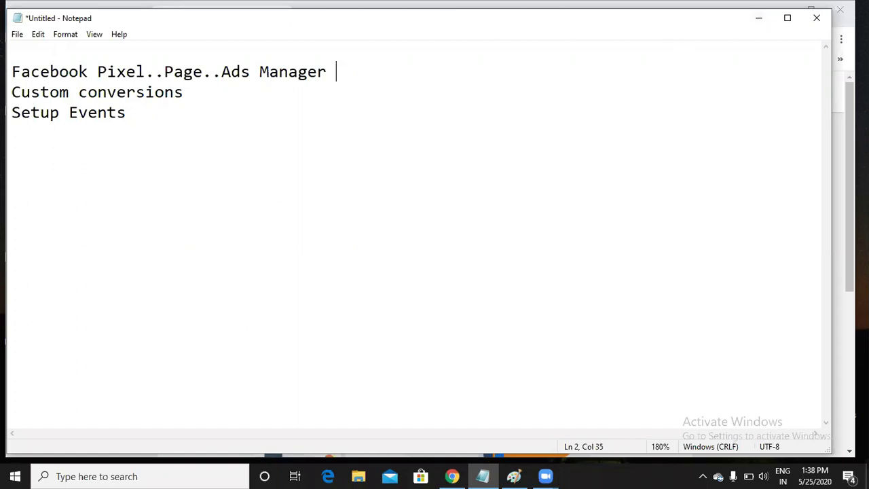
Put the notes away and load facebook.com in the browser's empty tab
click(759, 20)
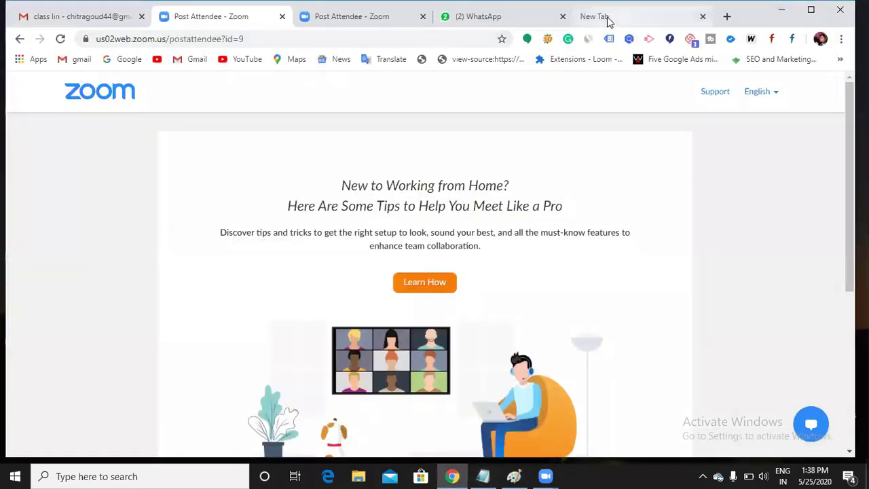
click(607, 20)
click(452, 39)
text(face)
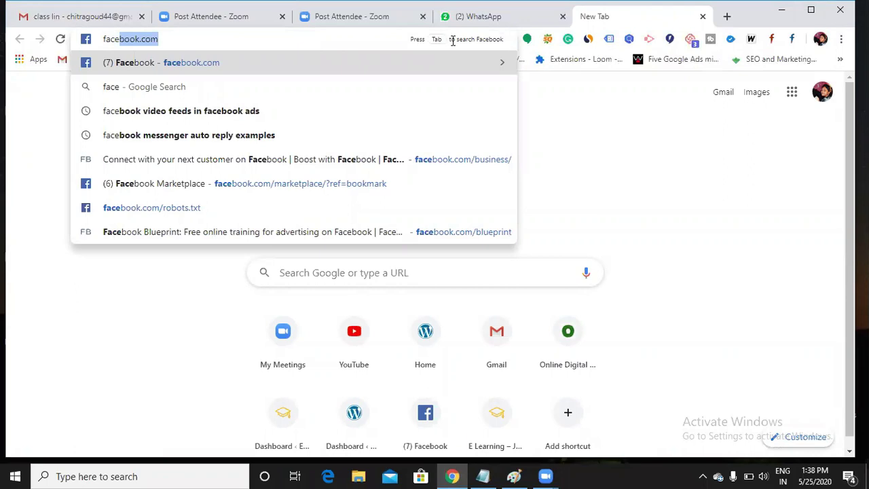
key(Return)
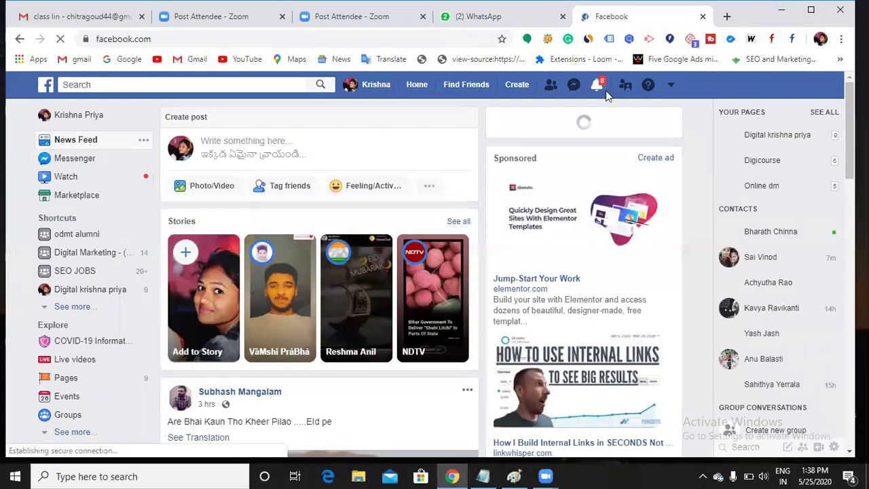
Start creating a new ad from the Facebook home page to reach Ads Manager
click(518, 93)
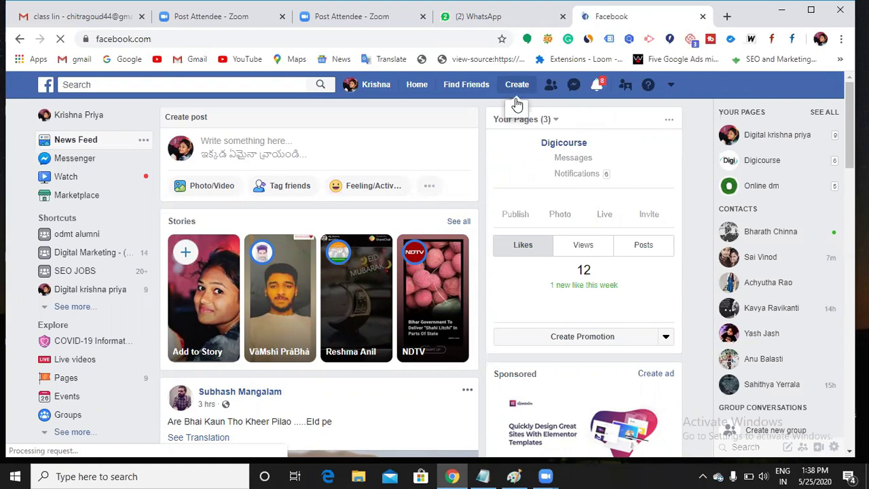
click(703, 476)
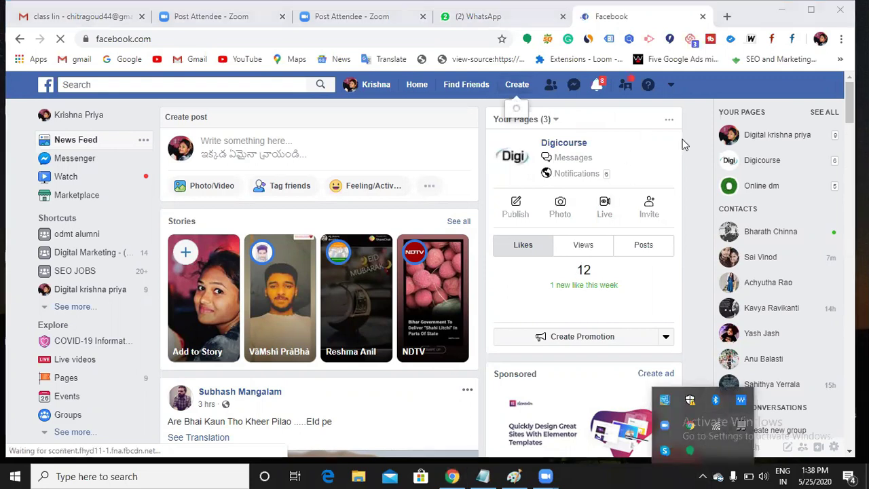
click(490, 102)
click(518, 87)
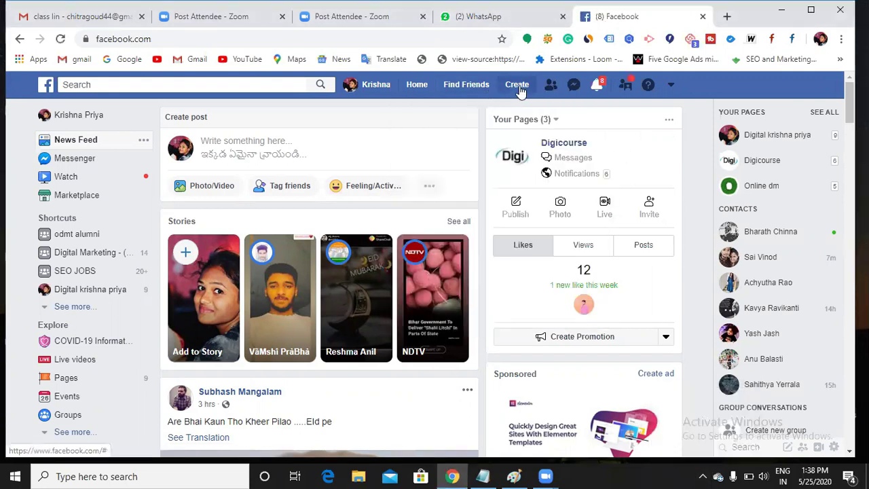
click(446, 186)
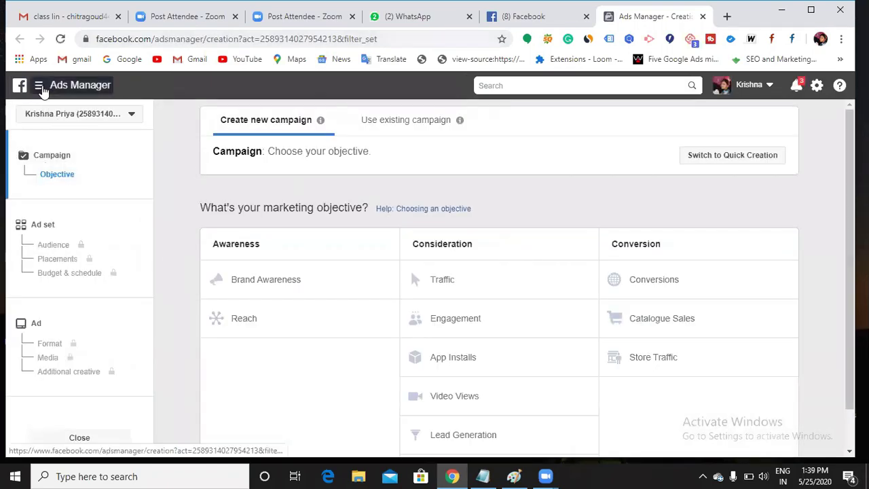
Switch from Ads Manager to Events Manager among the business management tools
click(39, 90)
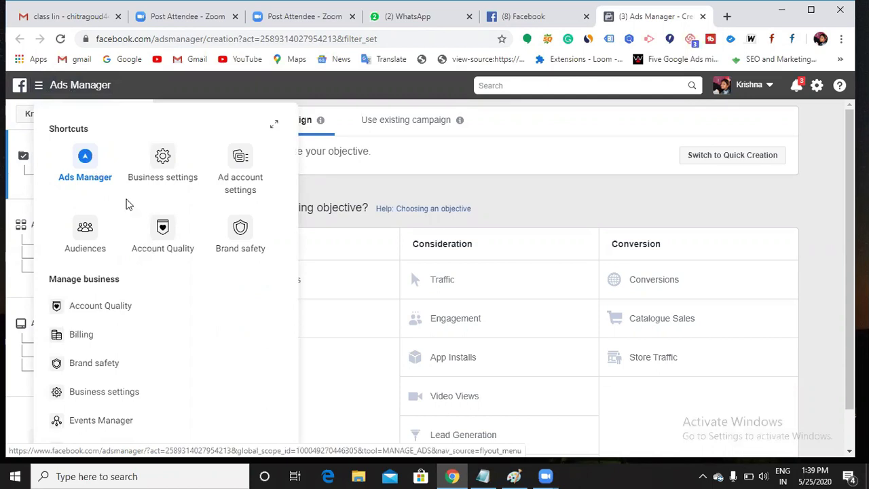
scroll(132, 258, down, 1)
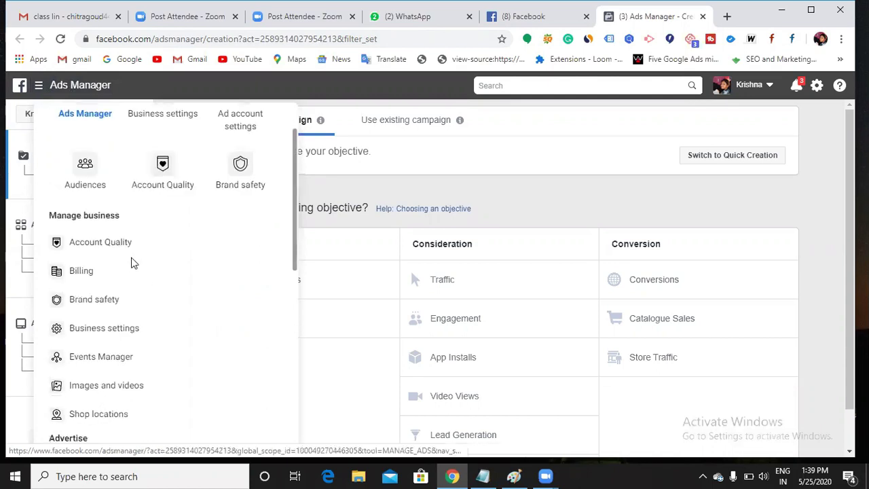
scroll(132, 262, down, 2)
scroll(133, 265, up, 3)
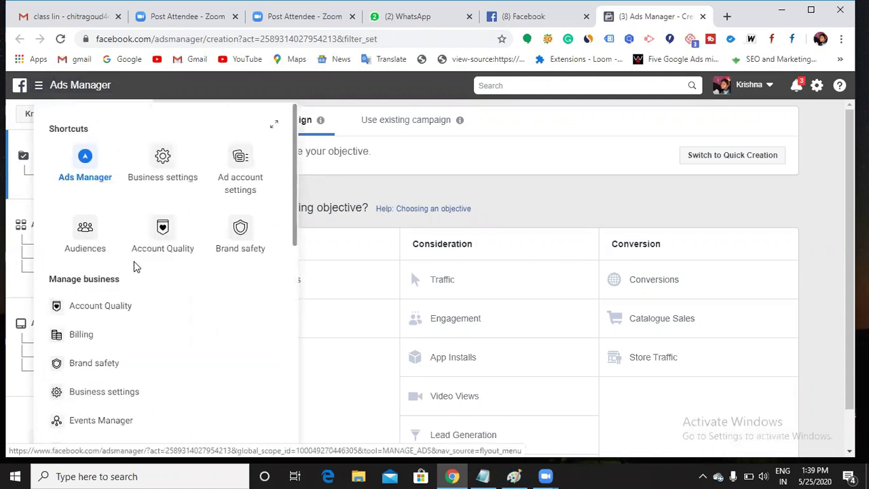
scroll(139, 269, down, 1)
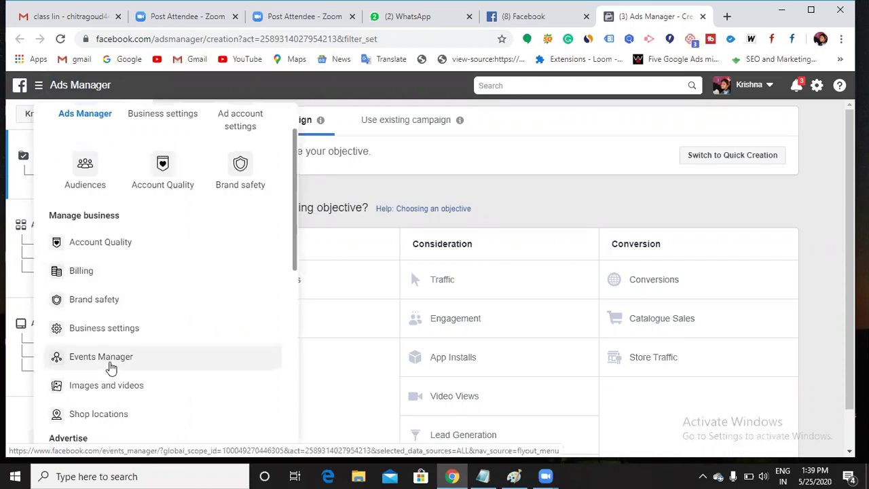
click(114, 358)
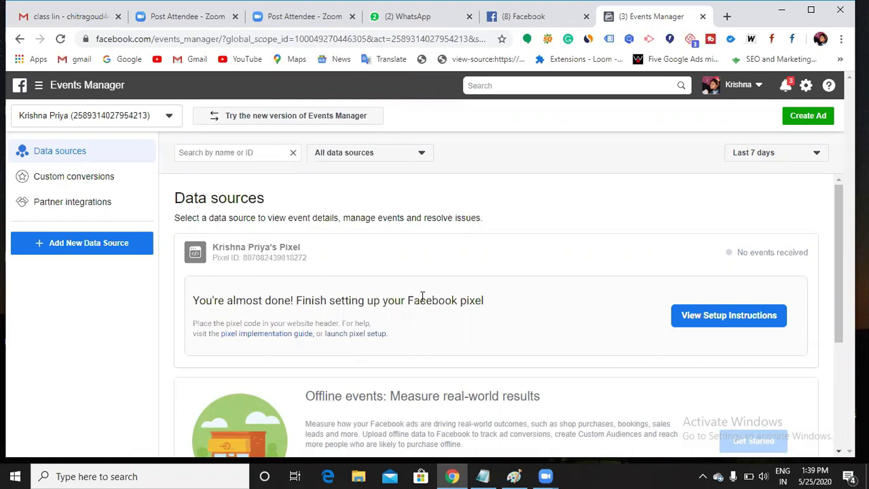
Start the setup of the existing Facebook pixel and choose to add the code using a partner integration
click(728, 316)
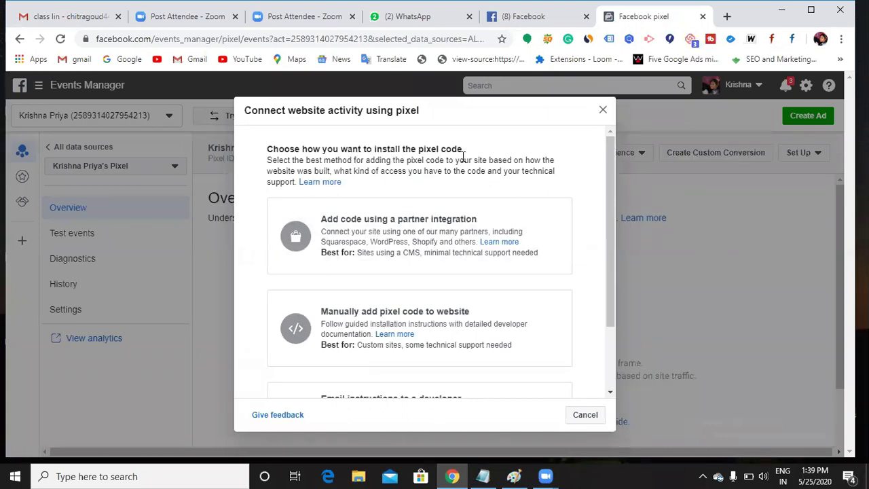
click(604, 111)
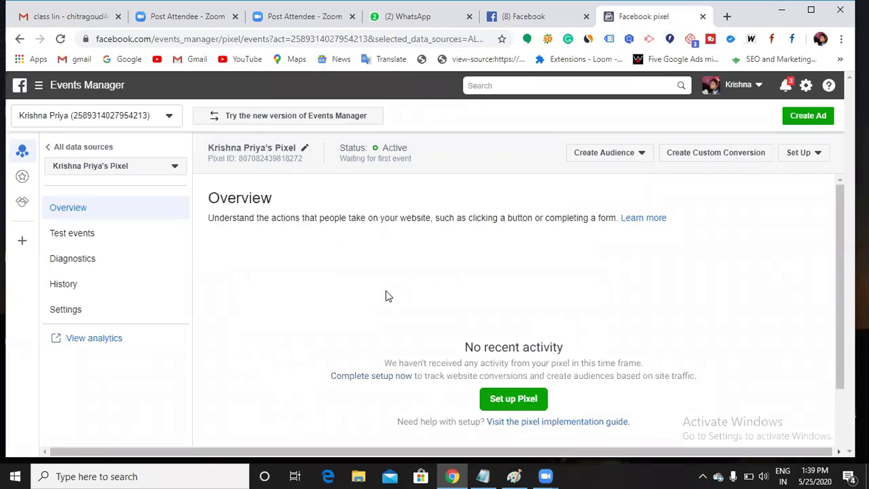
scroll(438, 348, down, 1)
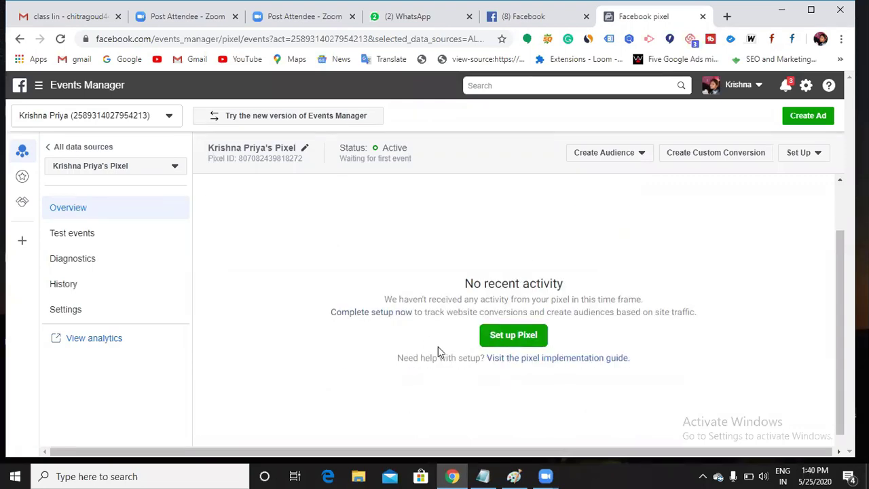
click(514, 338)
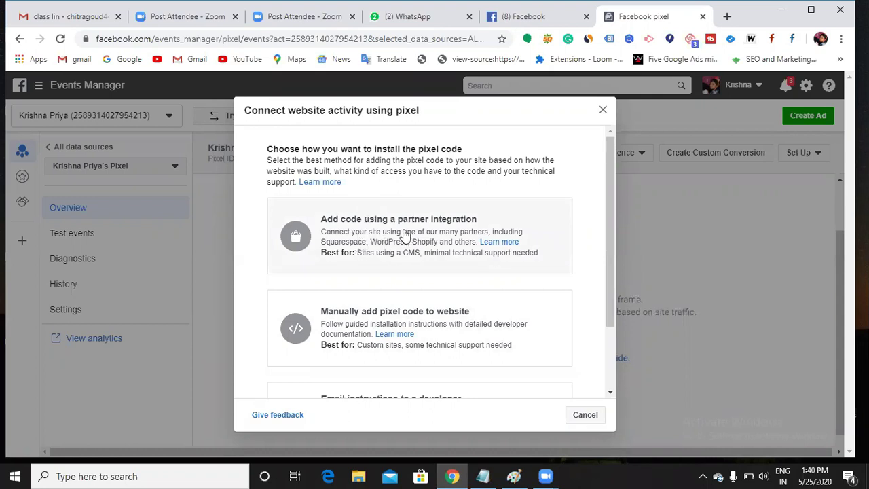
scroll(416, 304, down, 1)
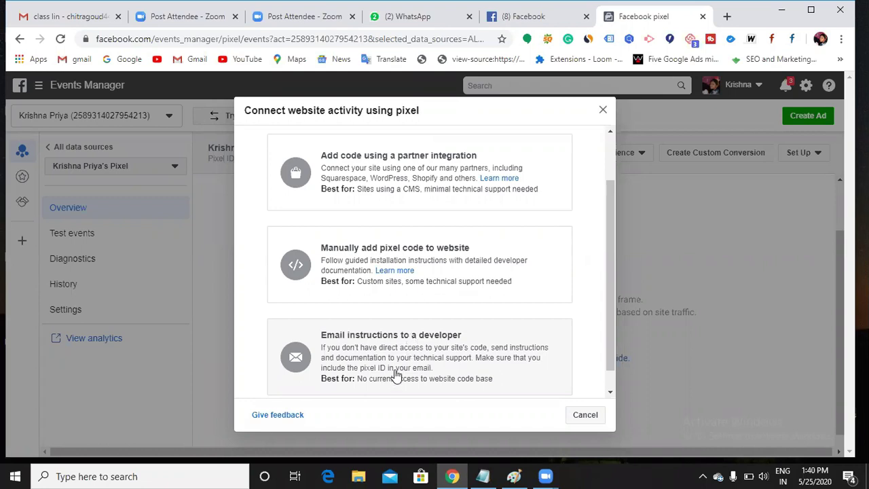
scroll(401, 365, up, 2)
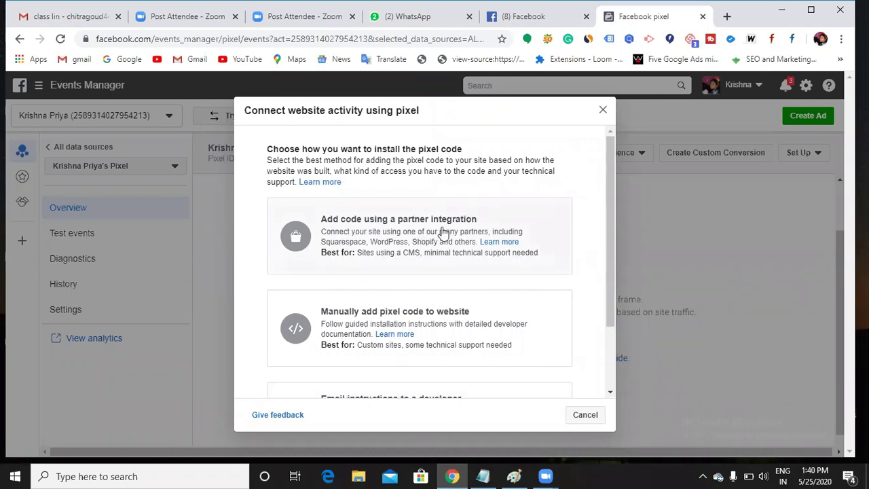
click(409, 247)
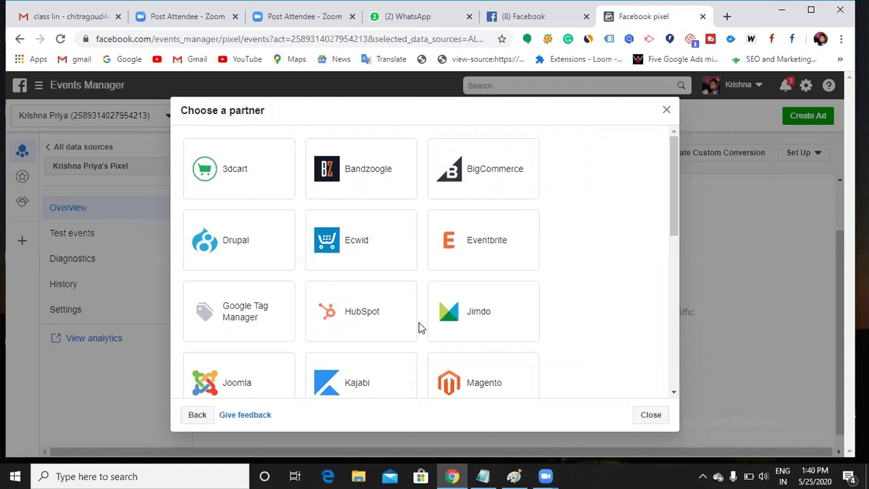
Choose WordPress as the partner for the pixel integration
scroll(419, 327, down, 1)
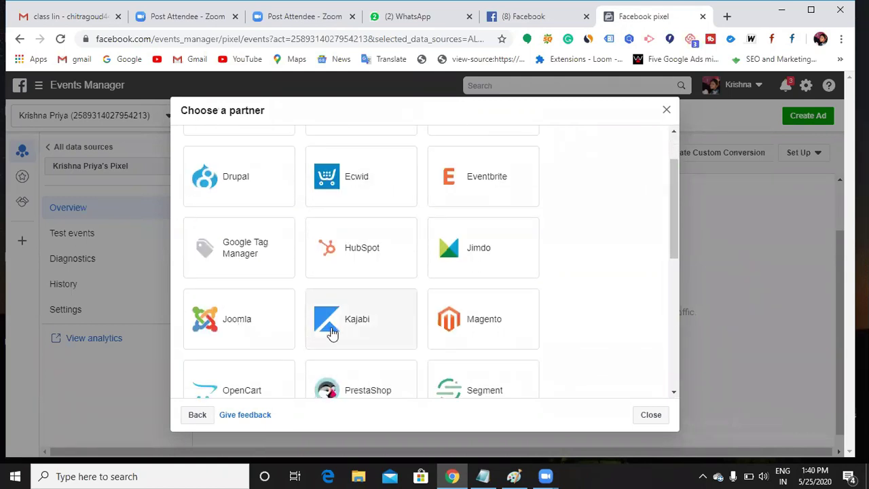
scroll(332, 333, down, 4)
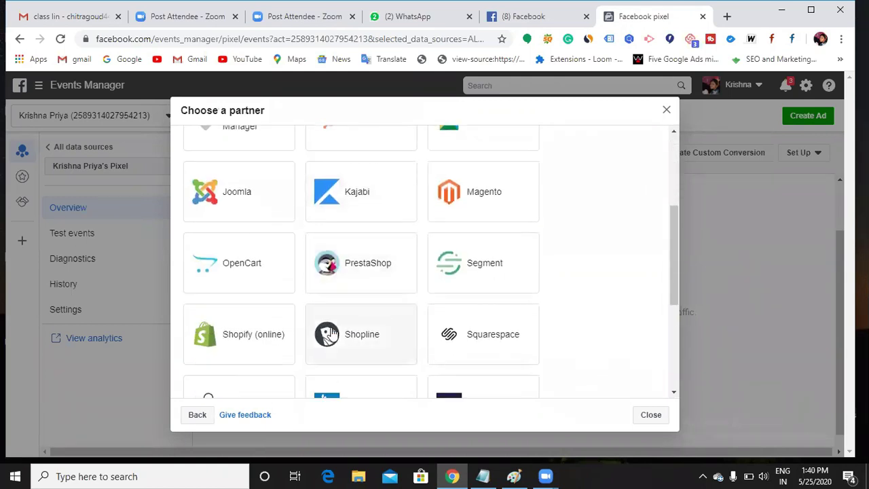
scroll(331, 333, down, 2)
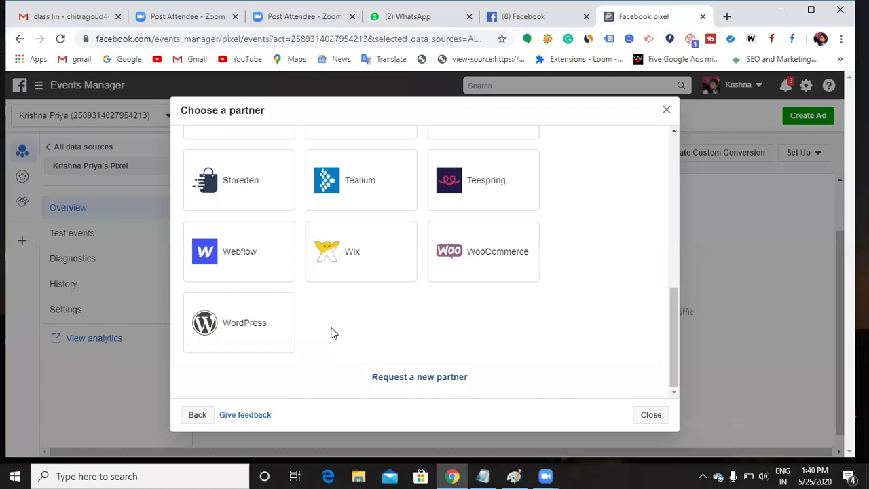
click(275, 332)
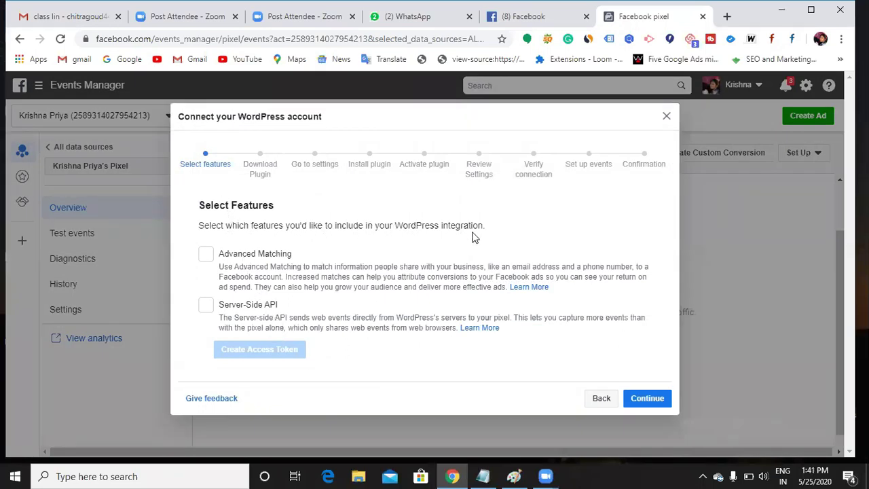
Include only Advanced Matching in the WordPress integration, without Server-Side API, and download the Facebook pixel extension zip
click(206, 254)
click(206, 307)
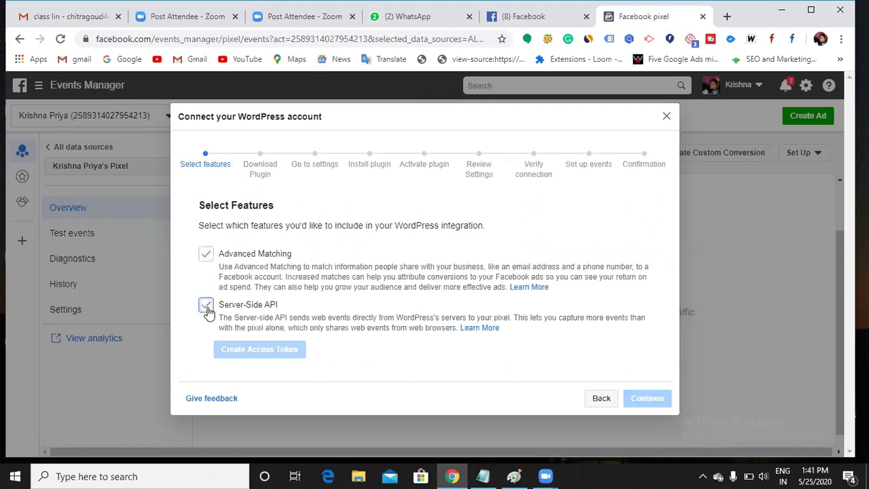
click(400, 327)
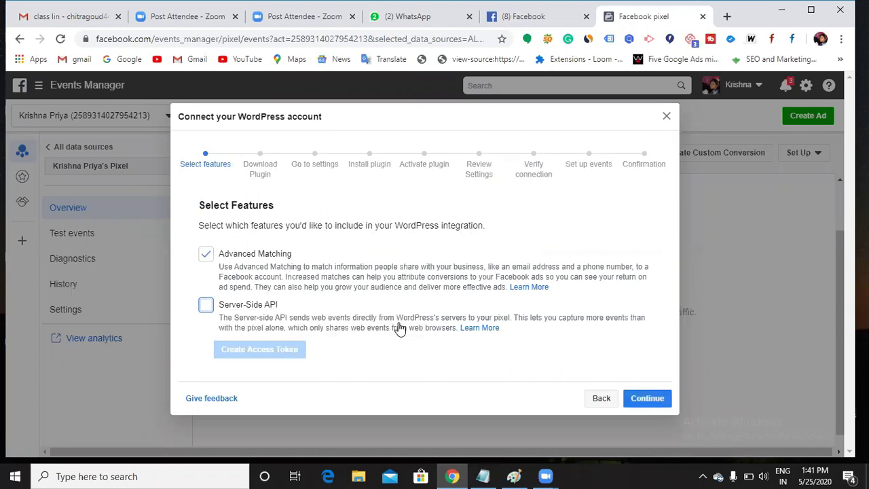
click(646, 401)
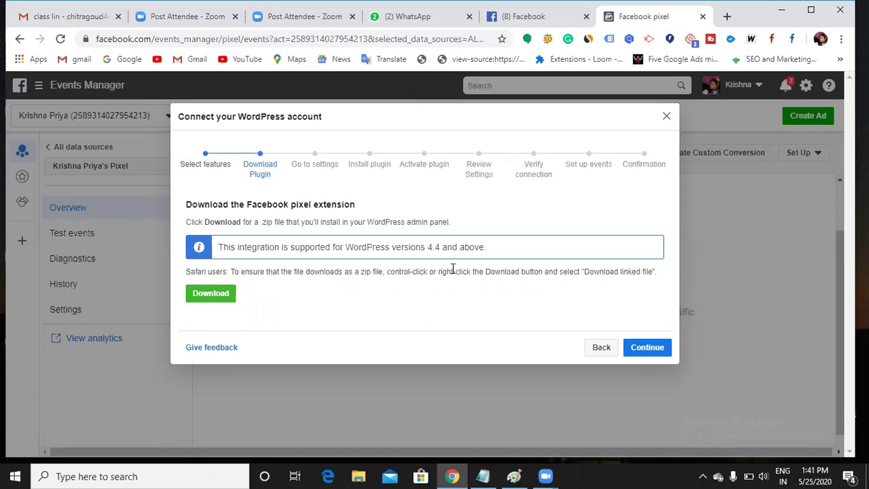
click(218, 302)
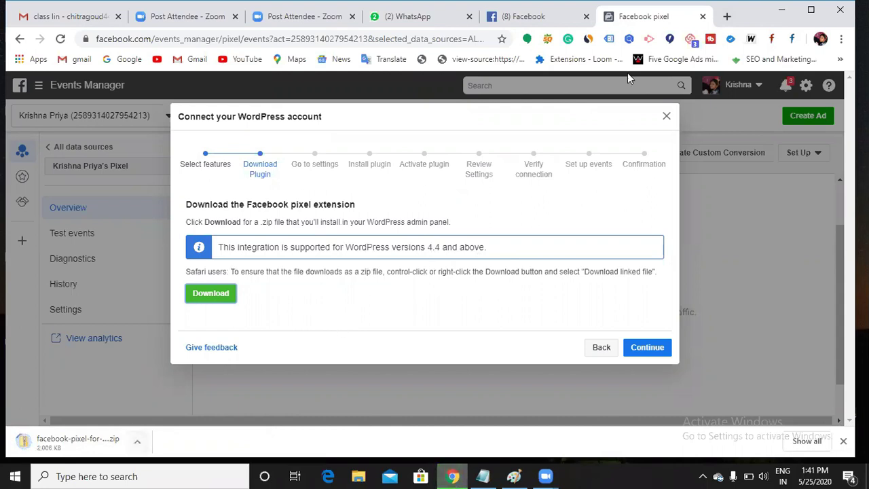
Open the WordPress admin page digicourse.in/wp-admin in a new browser tab
click(727, 16)
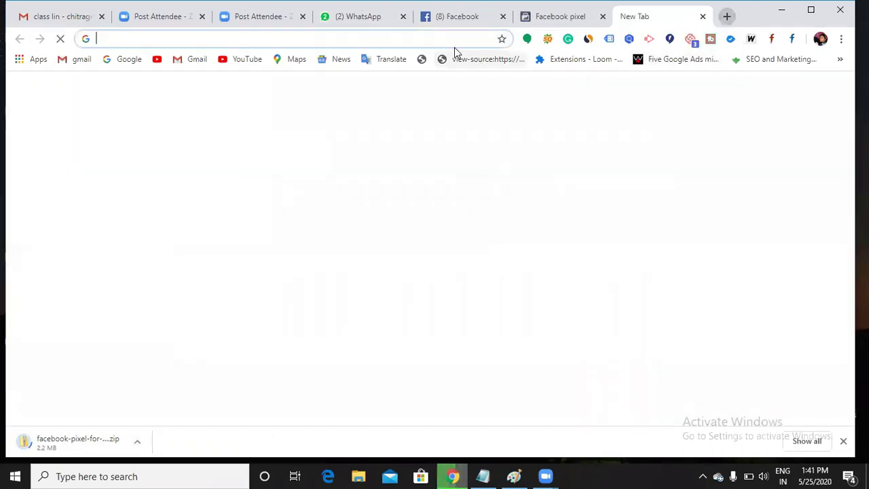
click(457, 42)
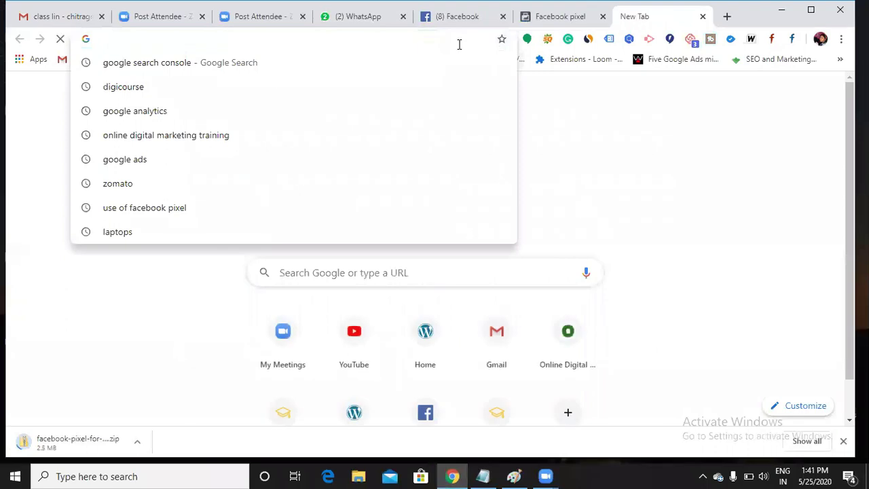
text(d)
click(330, 159)
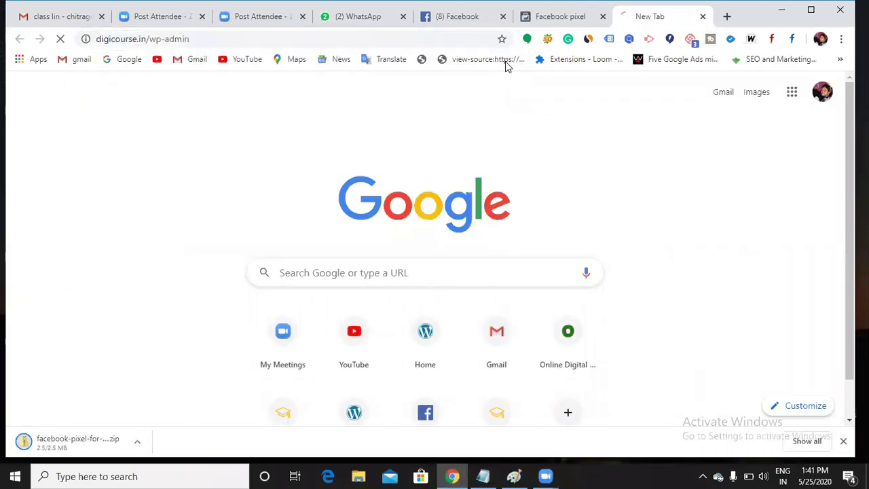
Return to Events Manager, continue the WordPress integration past the plugin download, and read the Go to settings instructions
click(545, 22)
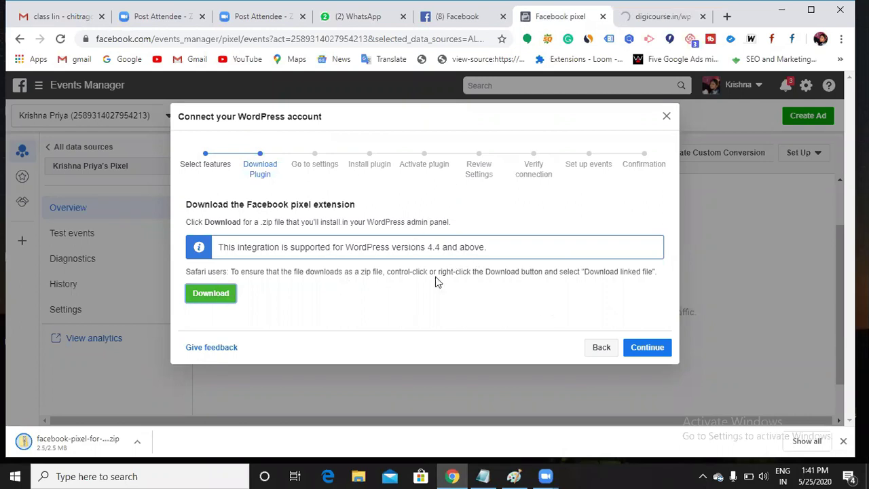
click(628, 357)
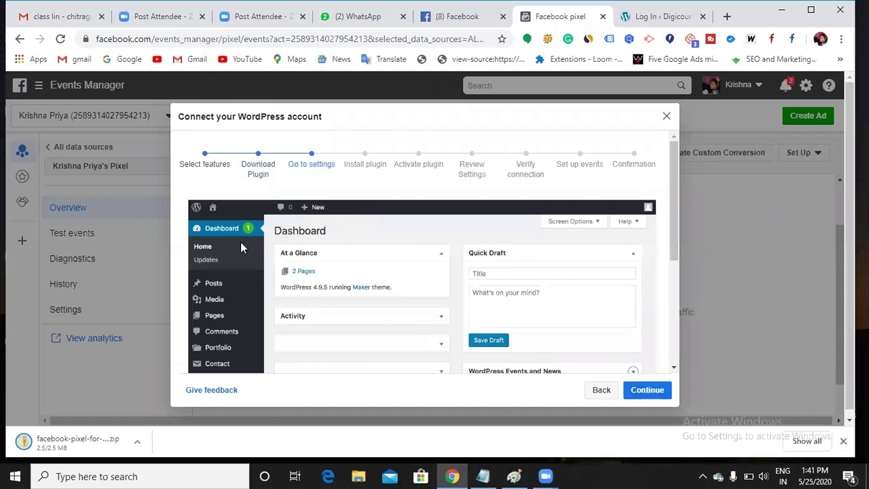
scroll(365, 219, down, 1)
scroll(365, 219, down, 1)
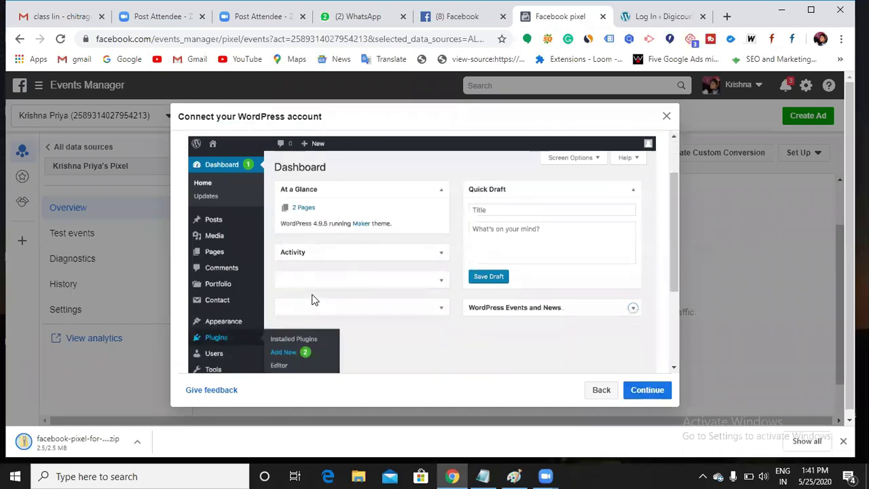
scroll(280, 311, down, 2)
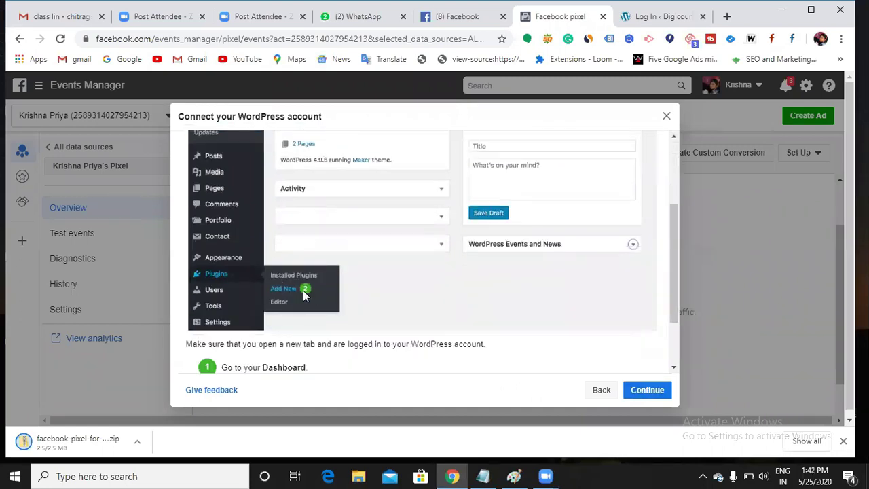
Log in to the WordPress admin of digicourse.in with the account username and password
click(640, 20)
text(krishna)
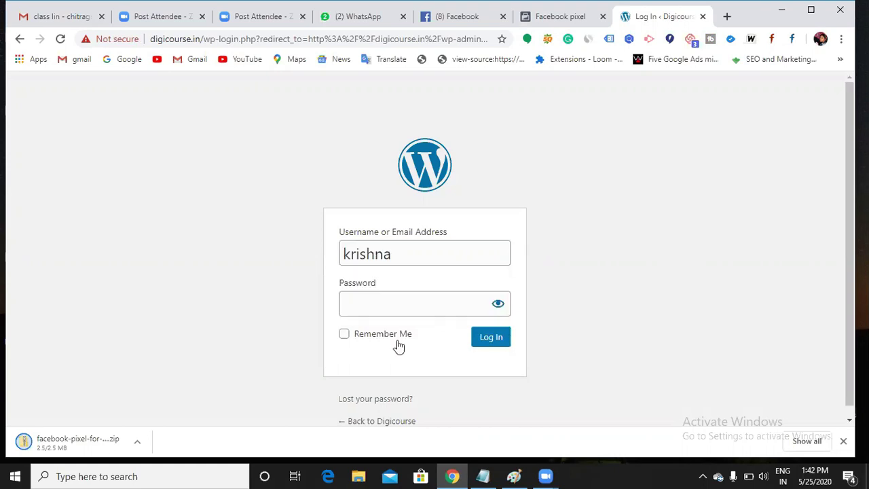
click(392, 305)
text(•••••••••)
key(Return)
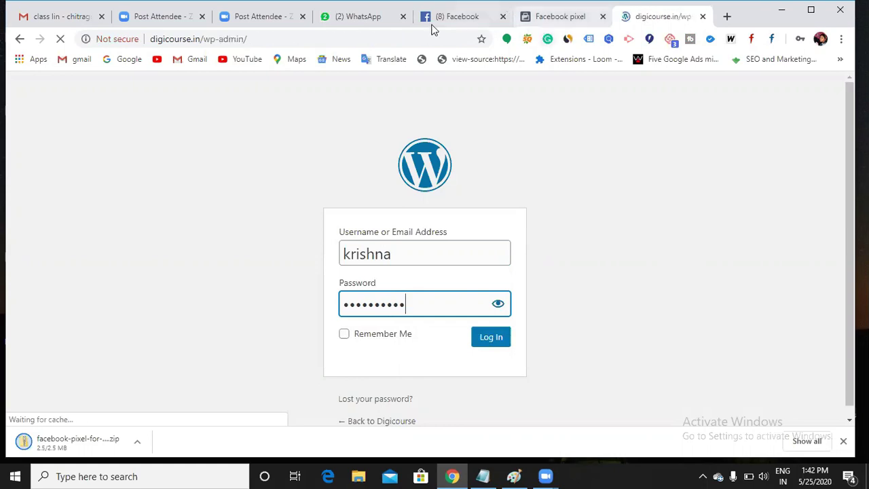
Check the integration guide and open the page for adding new plugins in the WordPress admin
click(570, 20)
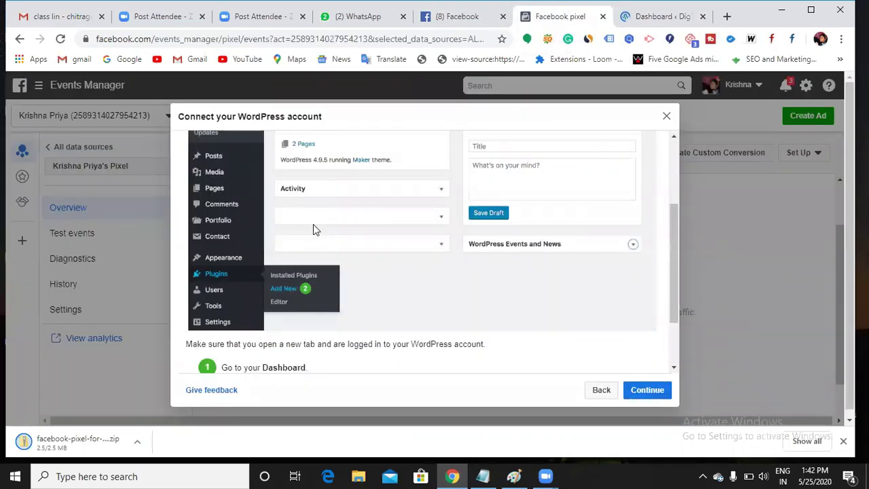
click(662, 21)
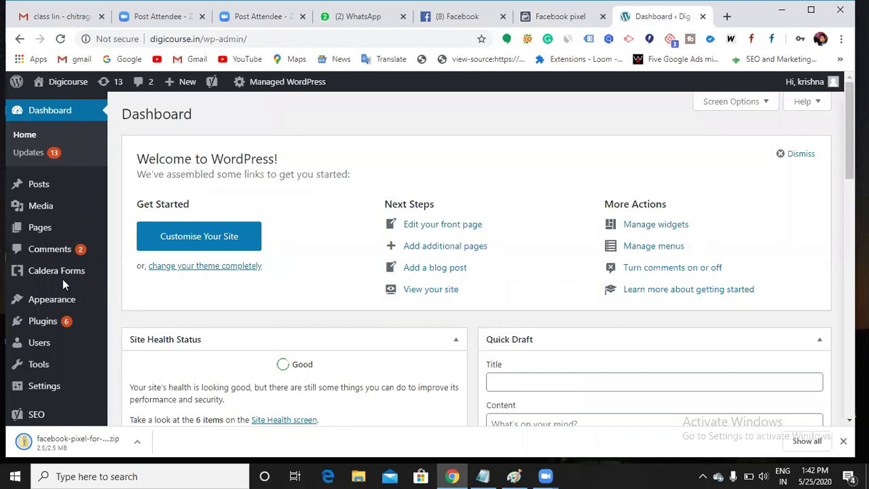
scroll(63, 279, down, 2)
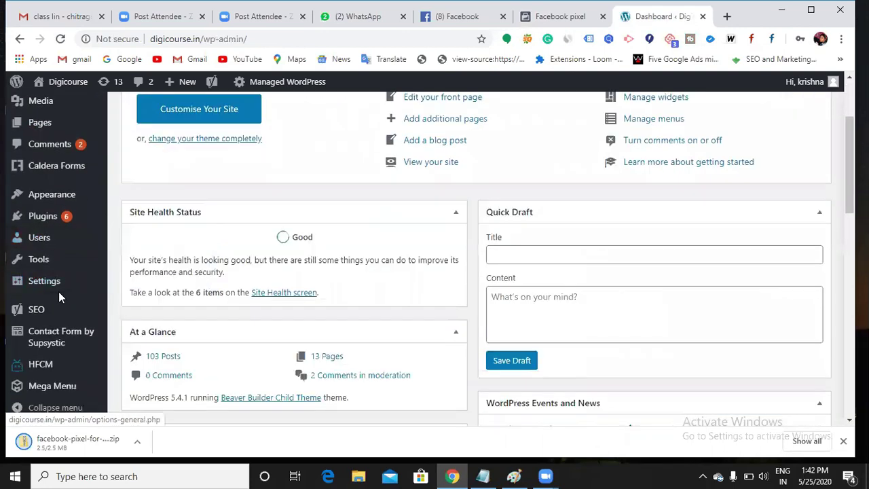
click(70, 220)
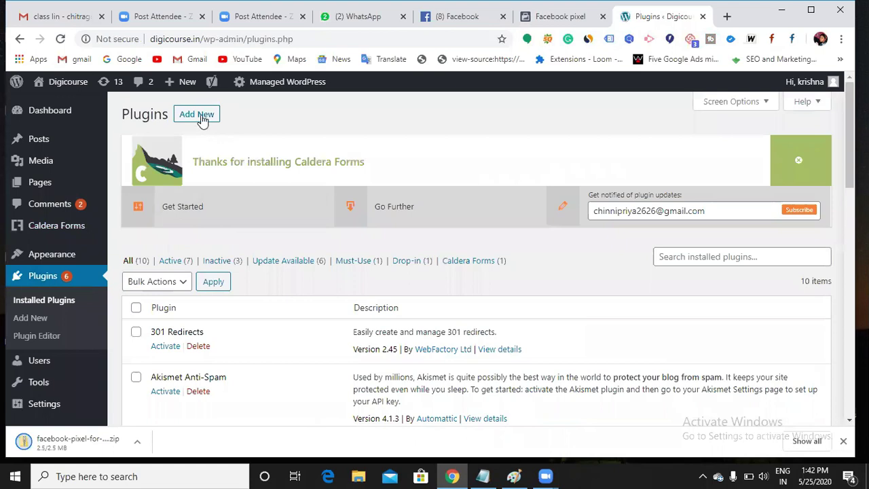
click(202, 118)
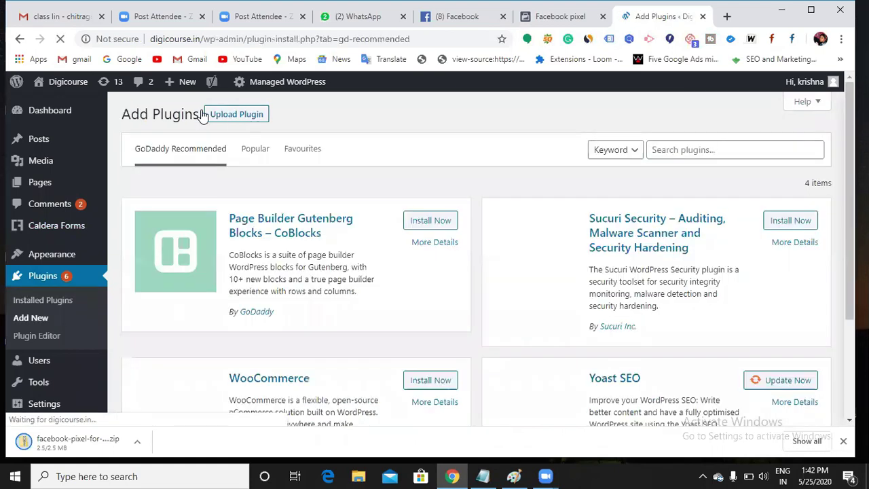
Continue the Events Manager integration to the Install plugin stage and review its instructions for uploading the zip
click(559, 25)
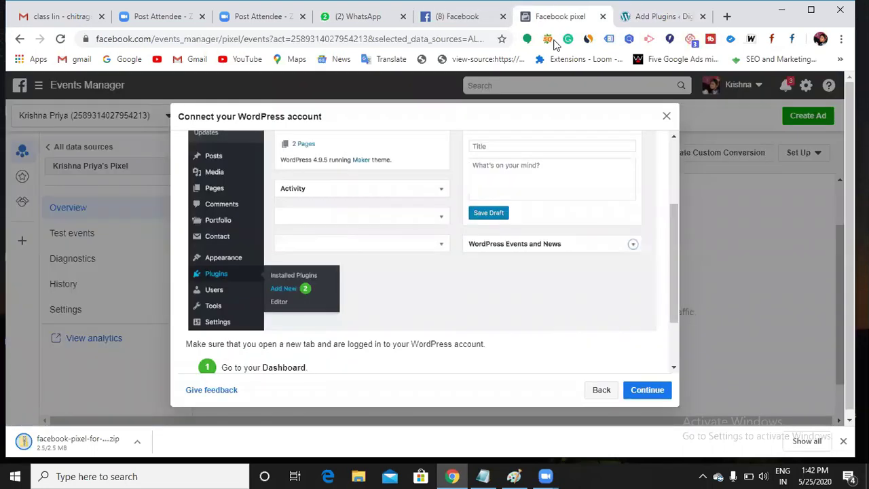
scroll(360, 340, down, 2)
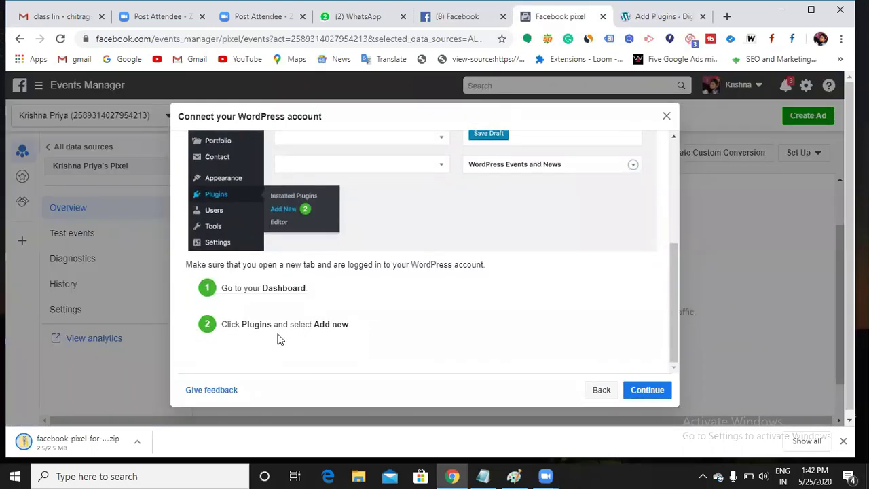
click(645, 389)
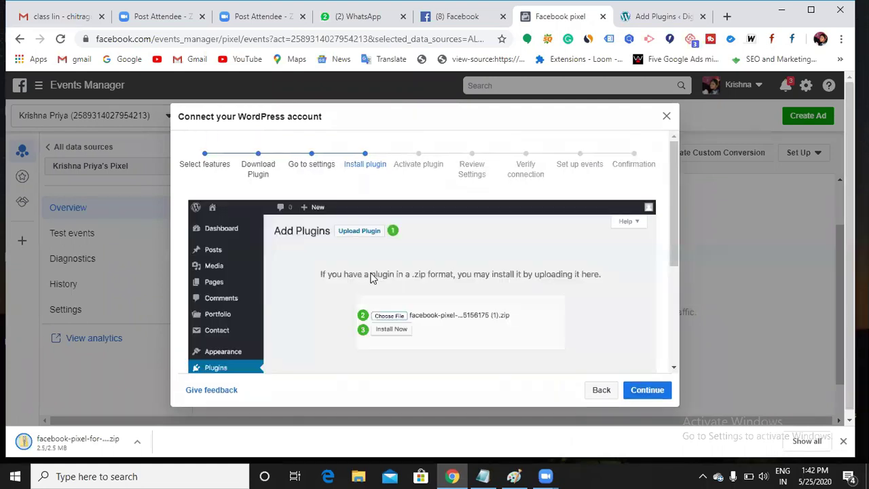
scroll(265, 323, down, 2)
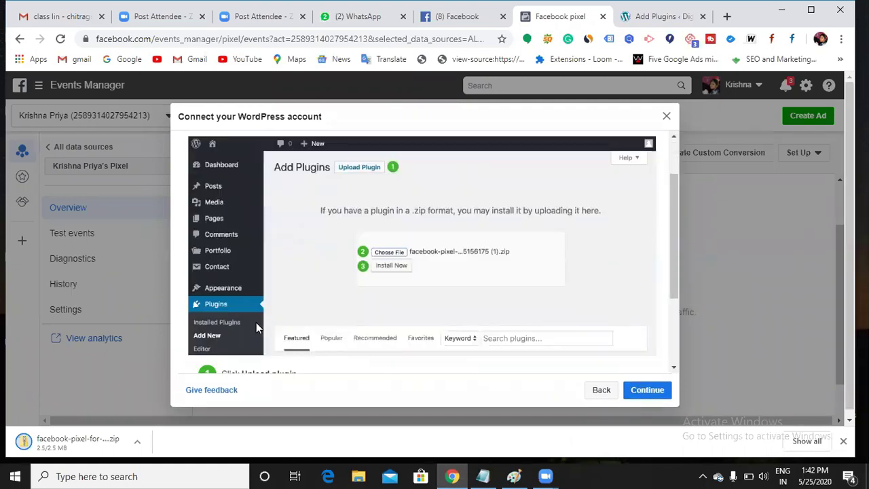
scroll(455, 287, up, 2)
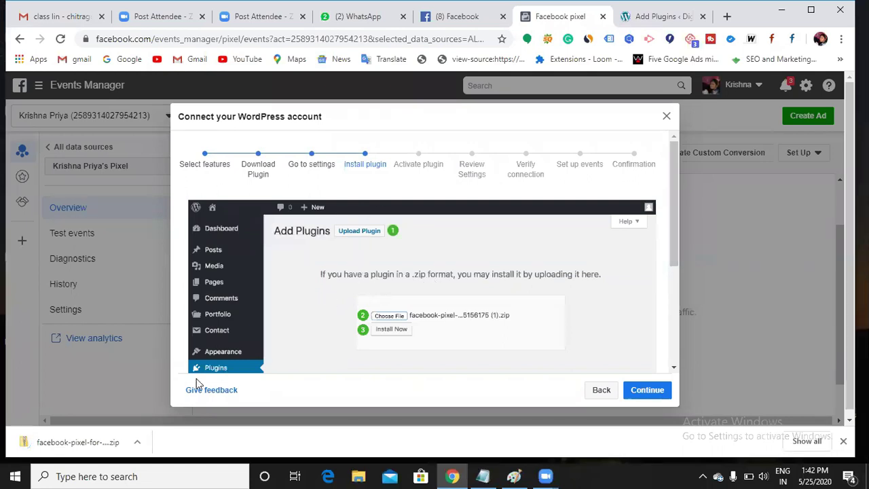
click(640, 22)
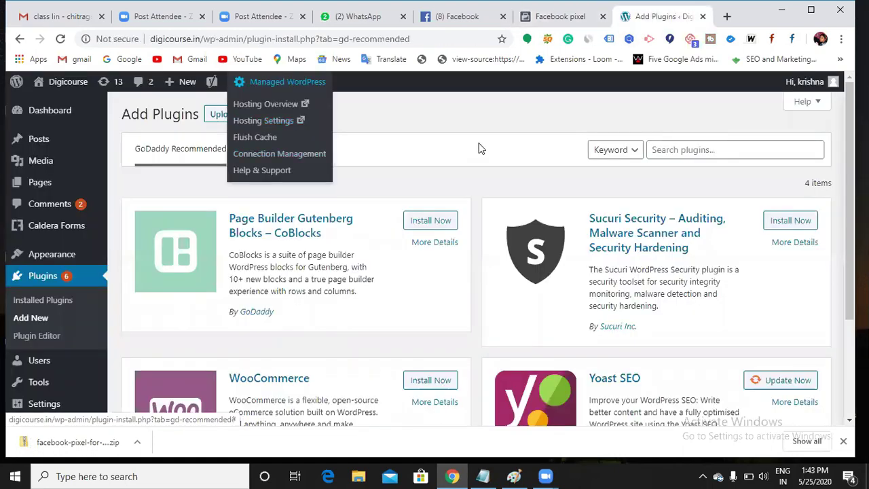
click(543, 18)
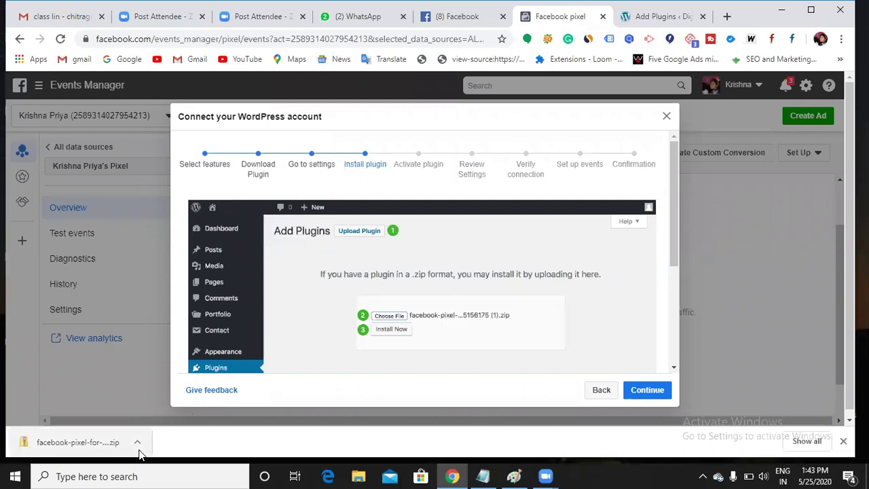
Upload the downloaded facebook-pixel-for-wordpress zip from the Downloads folder to WordPress and install it as a plugin
click(662, 16)
click(227, 115)
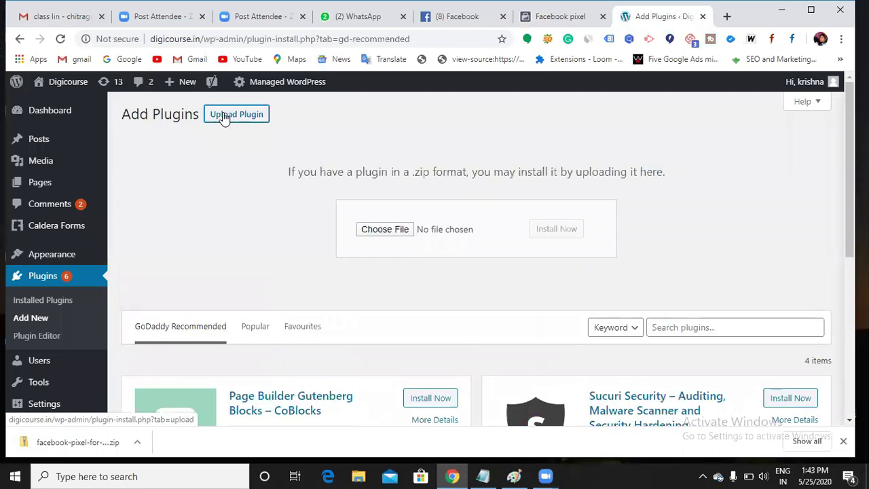
click(375, 230)
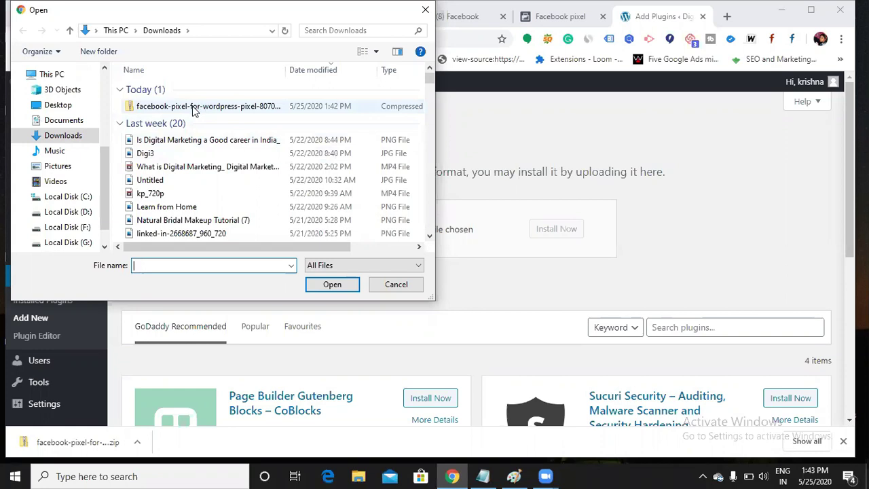
click(210, 112)
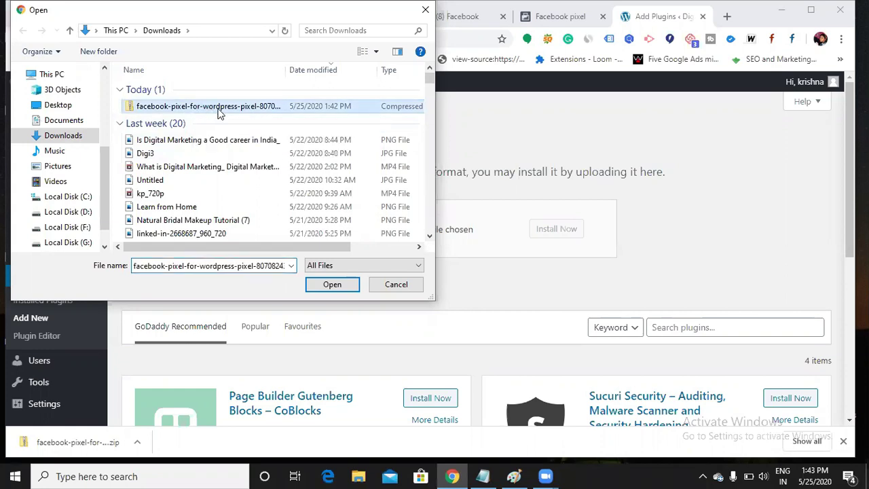
click(346, 287)
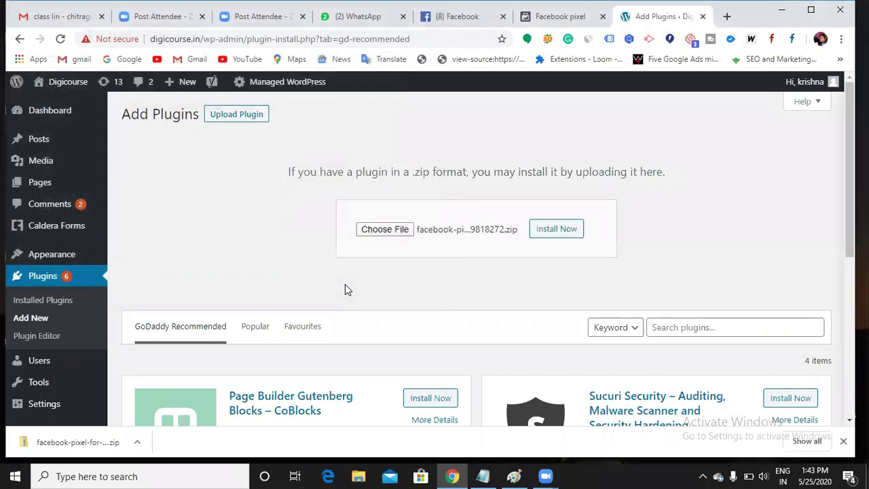
click(564, 229)
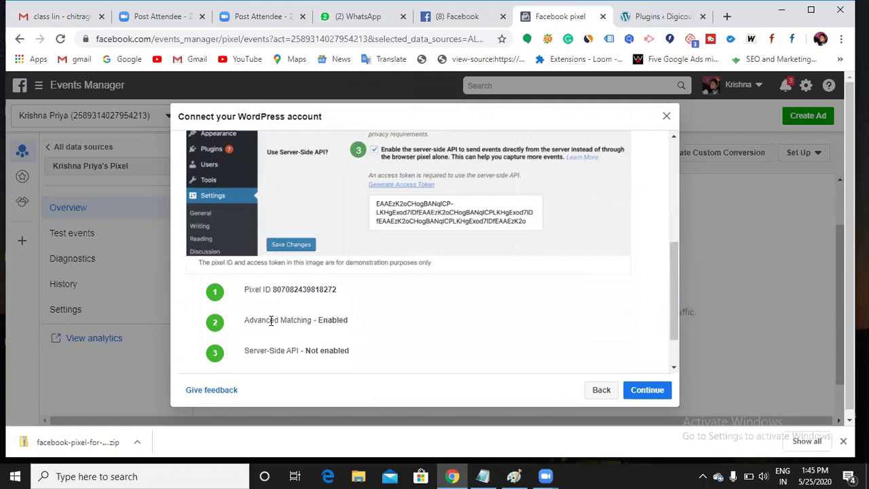
Review the Facebook Pixel Settings guide in Events Manager and open the Facebook Pixel settings page in WordPress
scroll(272, 320, up, 3)
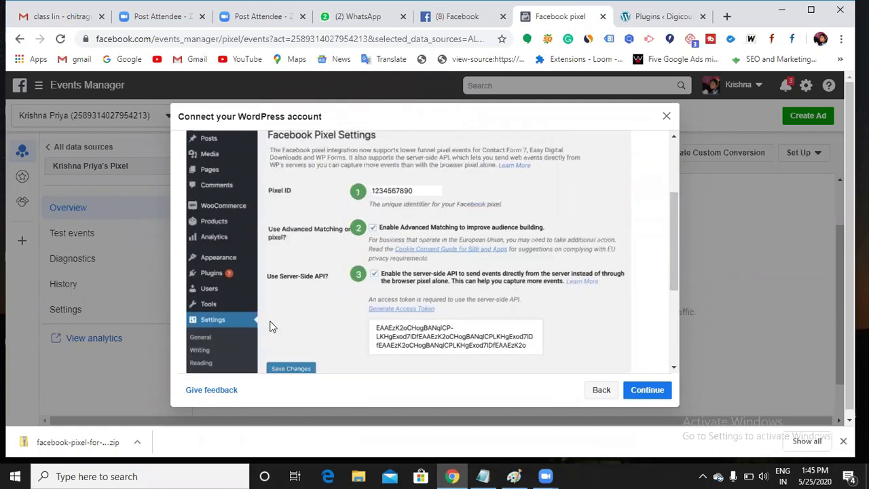
scroll(270, 327, up, 2)
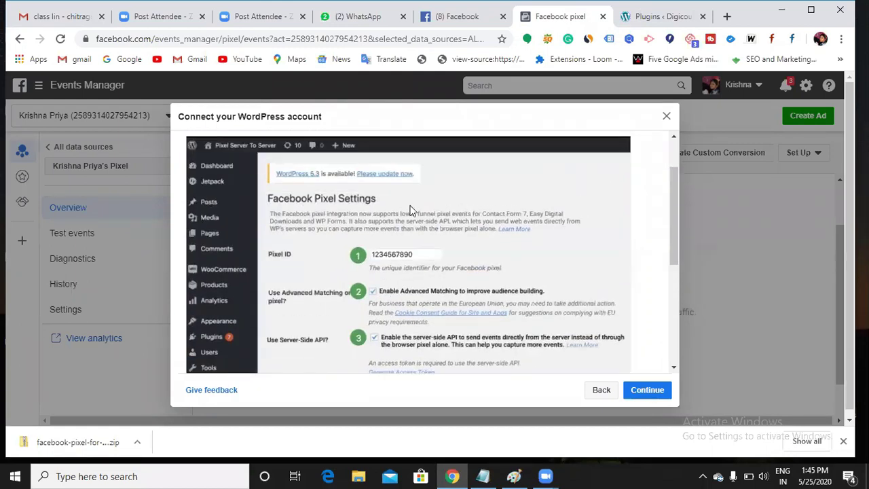
click(635, 19)
scroll(177, 333, down, 3)
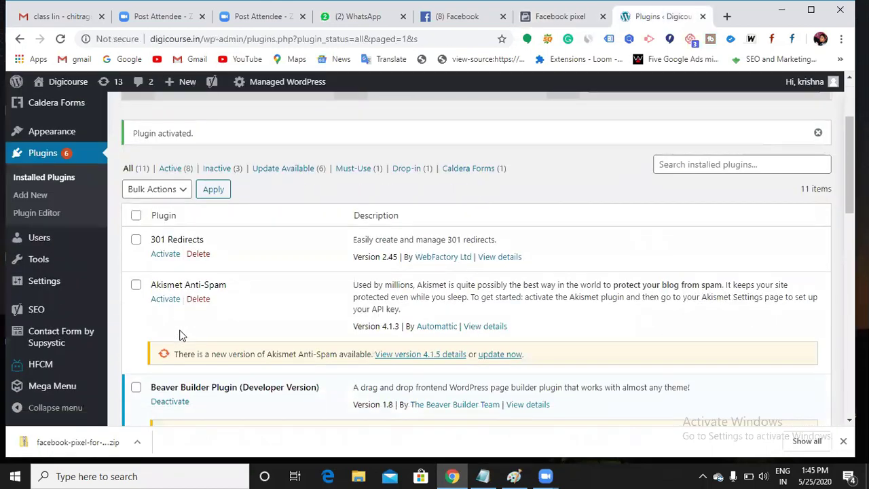
scroll(176, 335, down, 3)
scroll(123, 312, down, 1)
mouse_move(72, 291)
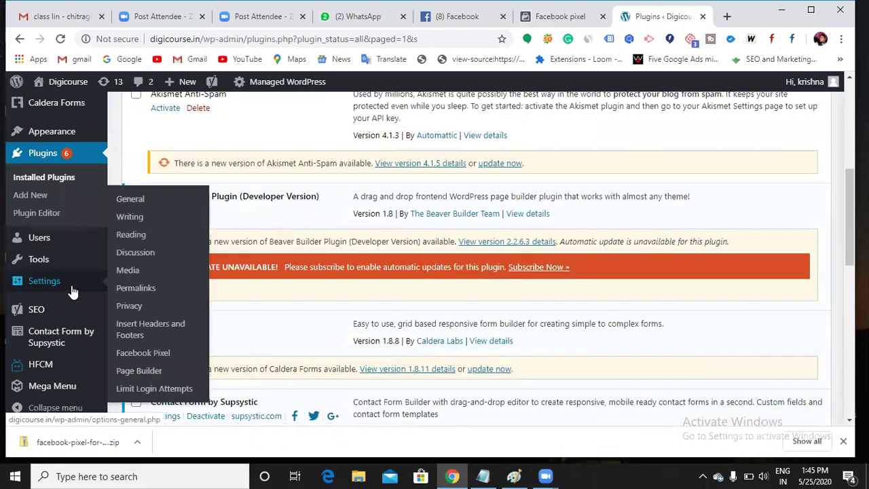
click(133, 357)
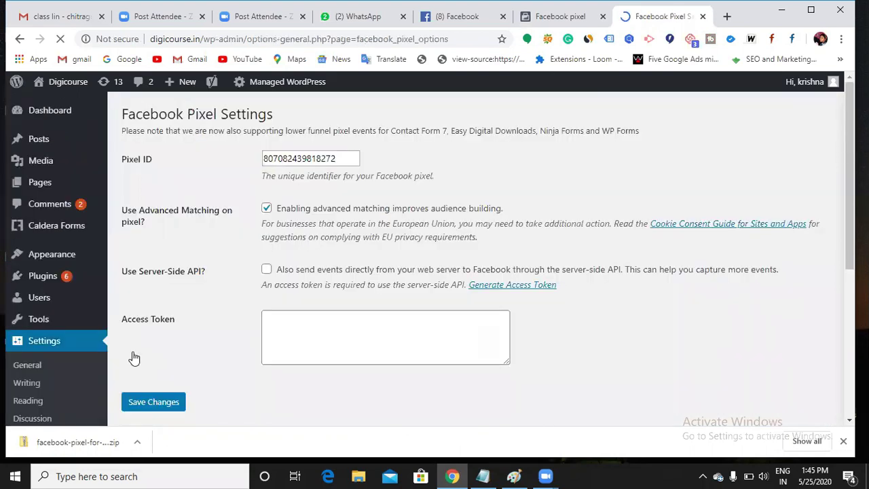
Compare the WordPress pixel settings with the integration guide, and continue the integration to the Verify connection stage
click(556, 19)
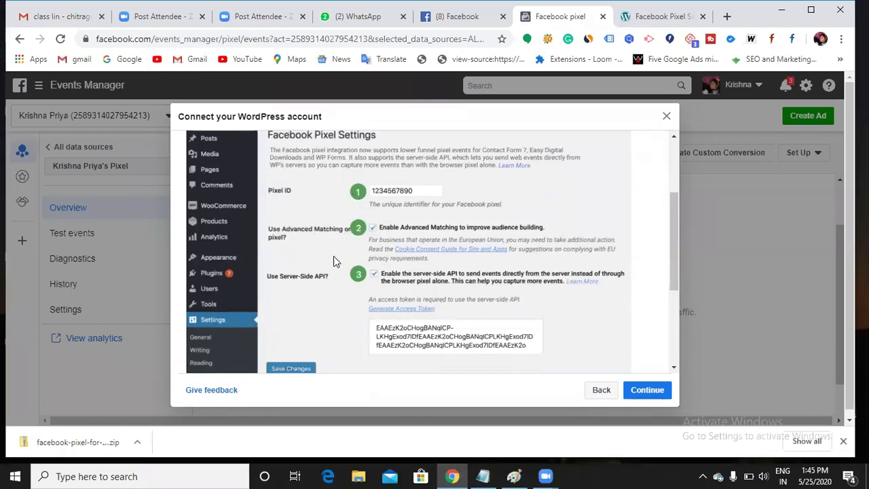
click(642, 18)
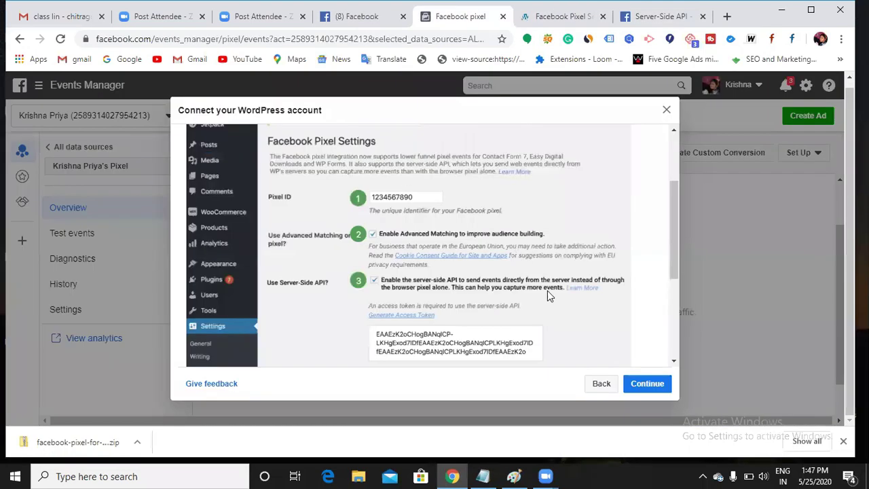
scroll(628, 353, down, 3)
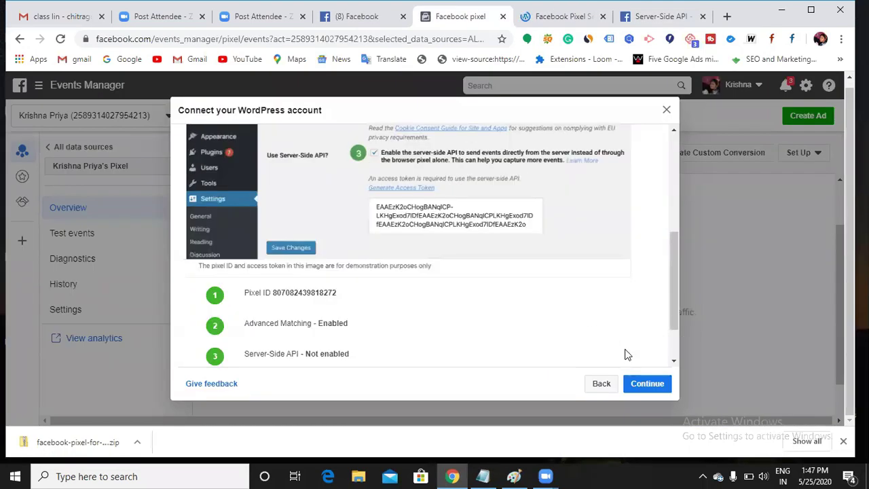
click(639, 386)
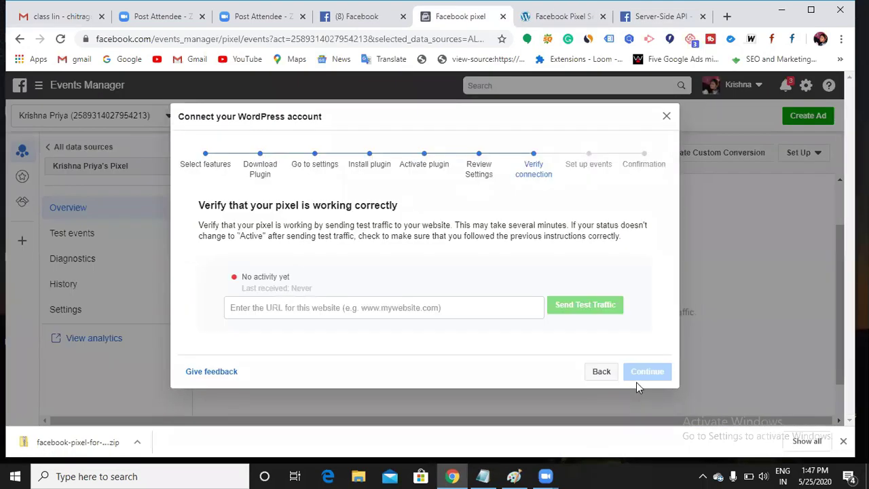
click(272, 307)
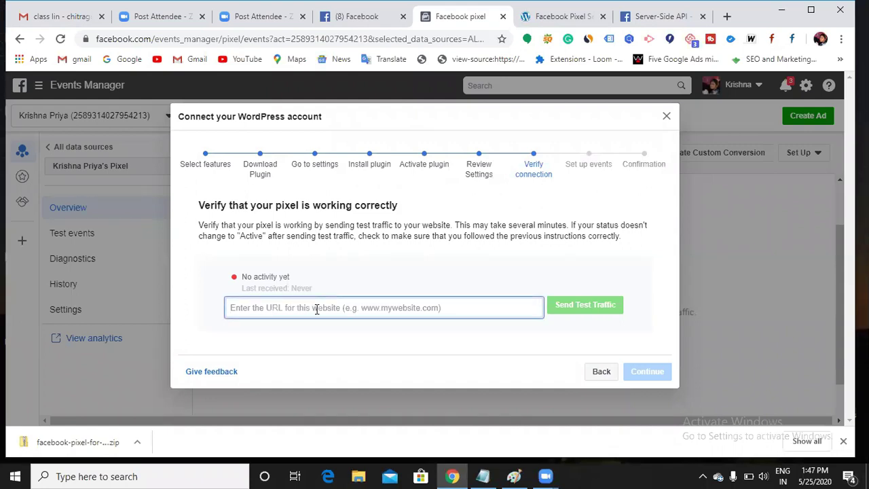
click(725, 16)
click(495, 16)
drag(201, 39, 155, 44)
key(ctrl+c)
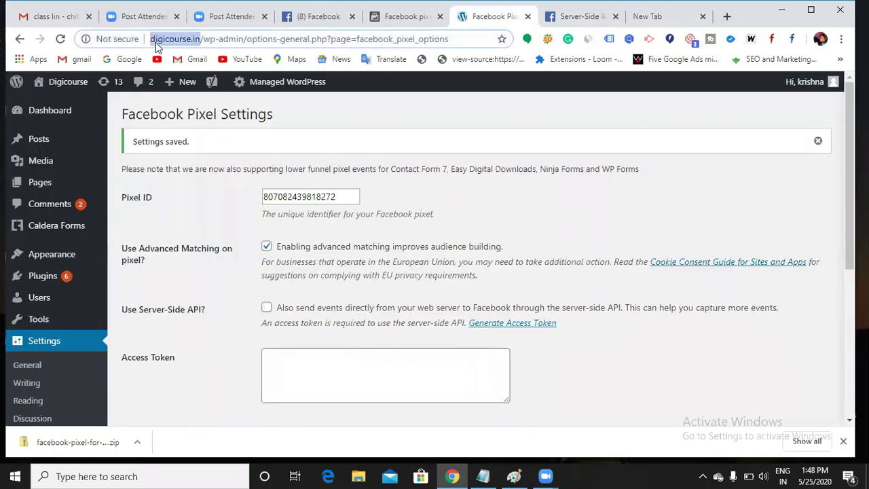
click(377, 21)
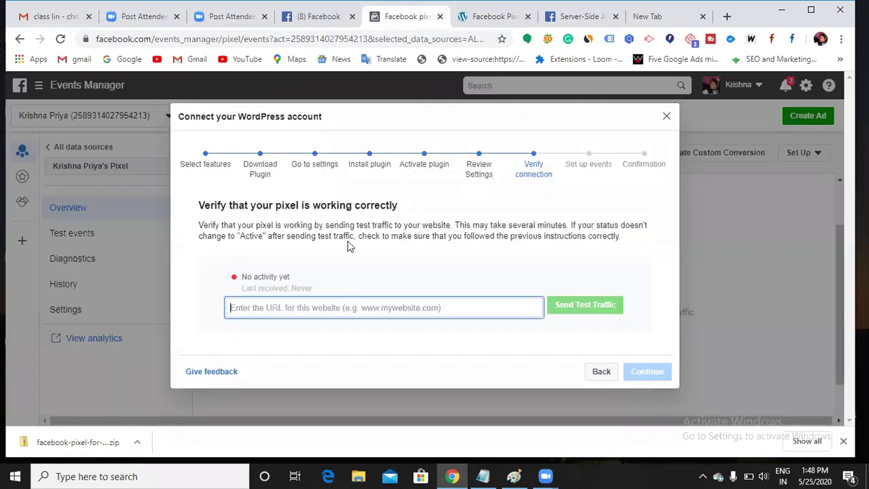
key(ctrl+v)
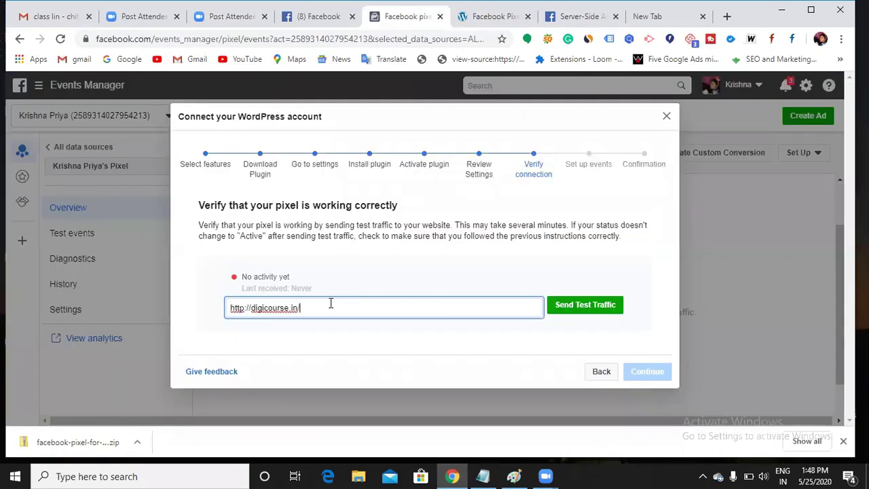
click(569, 306)
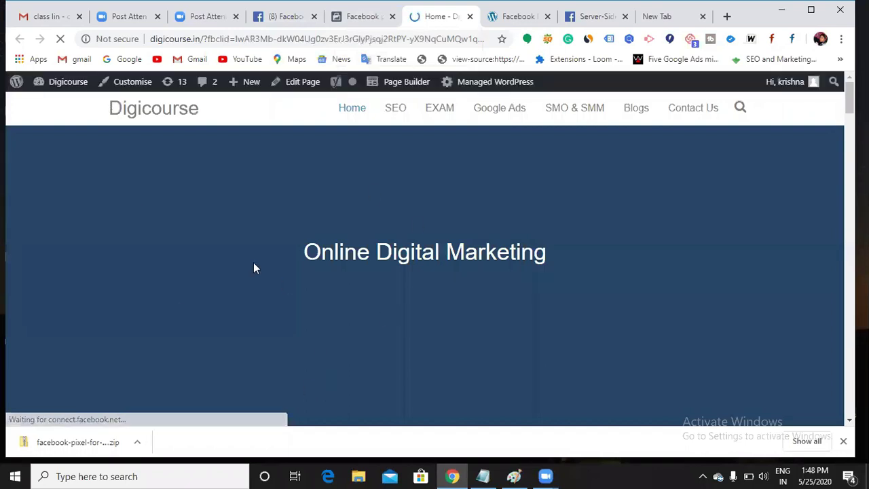
click(359, 21)
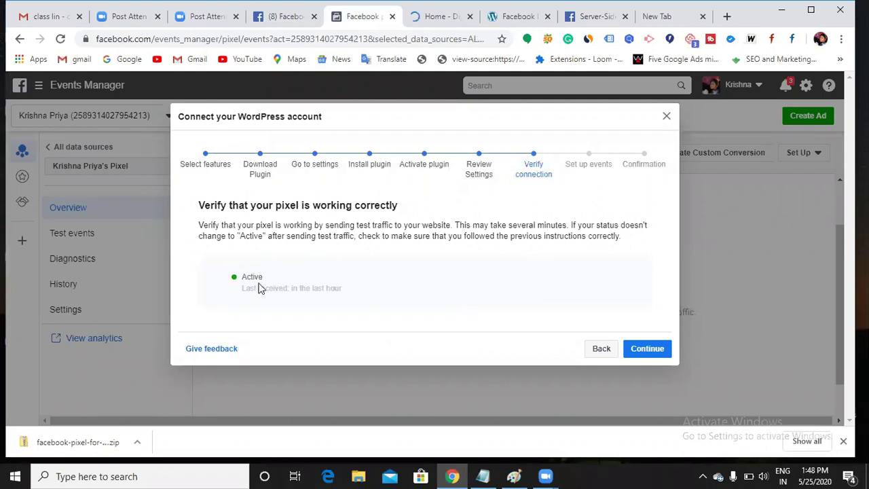
Continue past the Verify connection stage, close the WordPress connection wizard and review the website events on the integration page
click(631, 350)
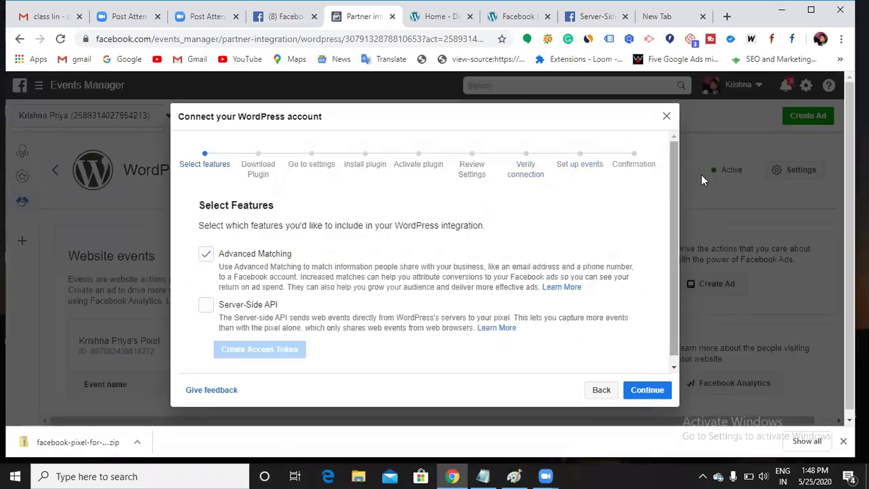
click(668, 120)
scroll(335, 293, down, 3)
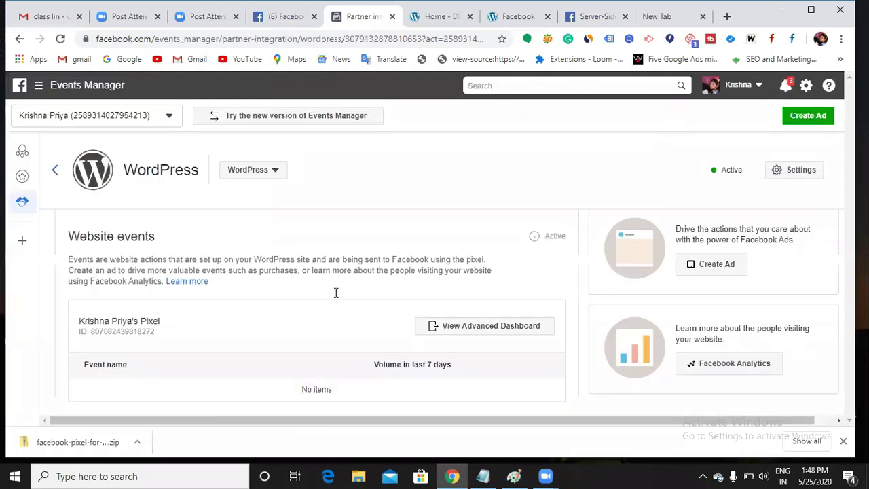
scroll(339, 305, up, 1)
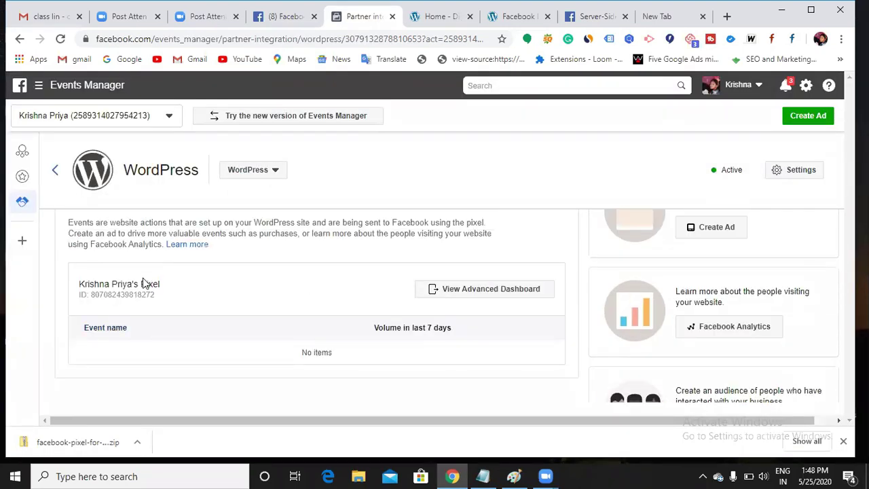
scroll(311, 325, up, 1)
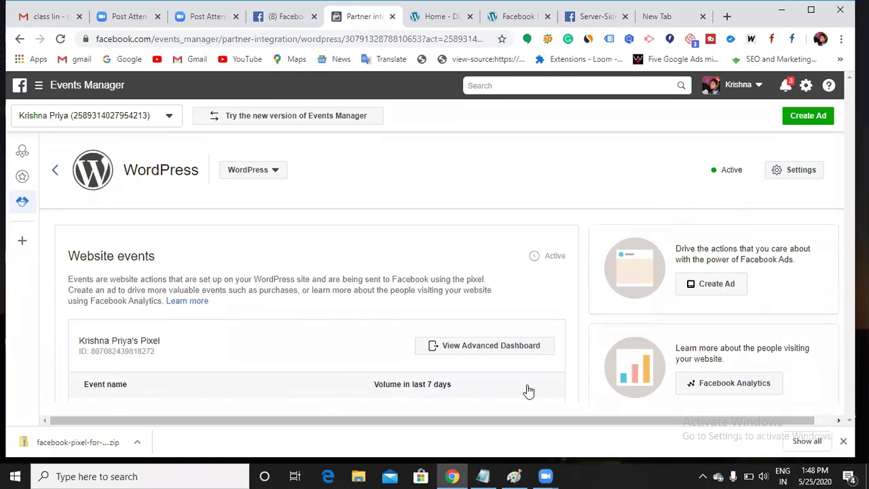
In the Notepad outline, add "..." after Ads Manager and "....." with a new line after Custom conversions
click(483, 476)
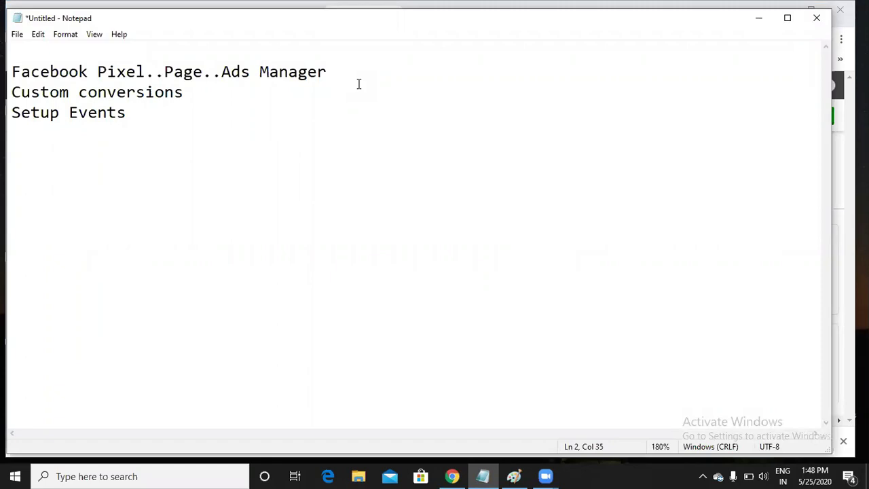
text(..)
text(.)
click(191, 90)
text(.....)
key(Return)
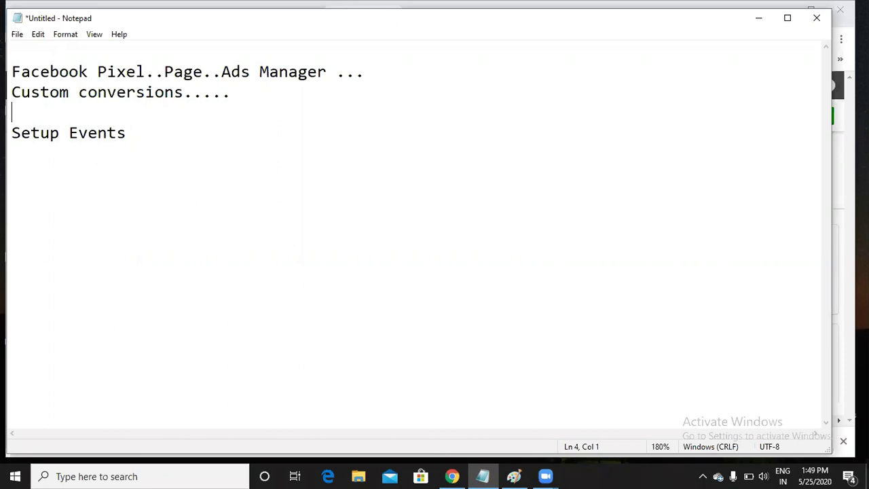
click(755, 25)
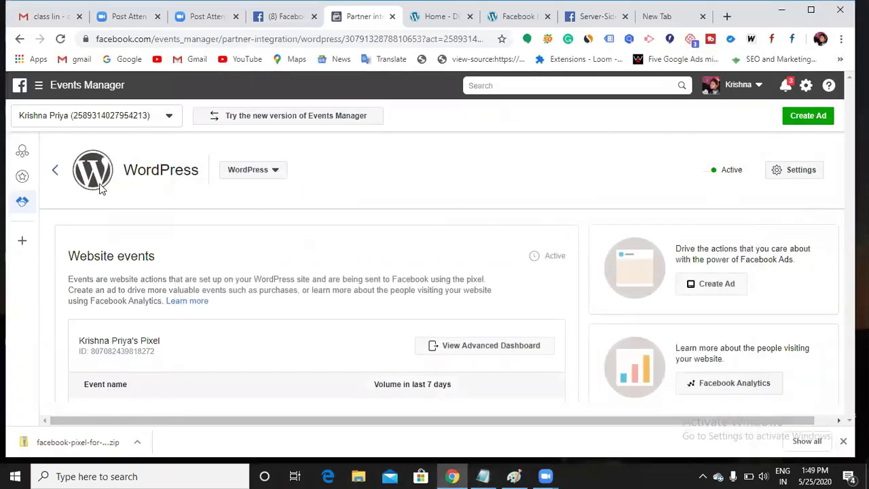
Open the pixel's Overview from the Events Manager data sources, dismissing the setup instructions, and review its status and activity
click(22, 151)
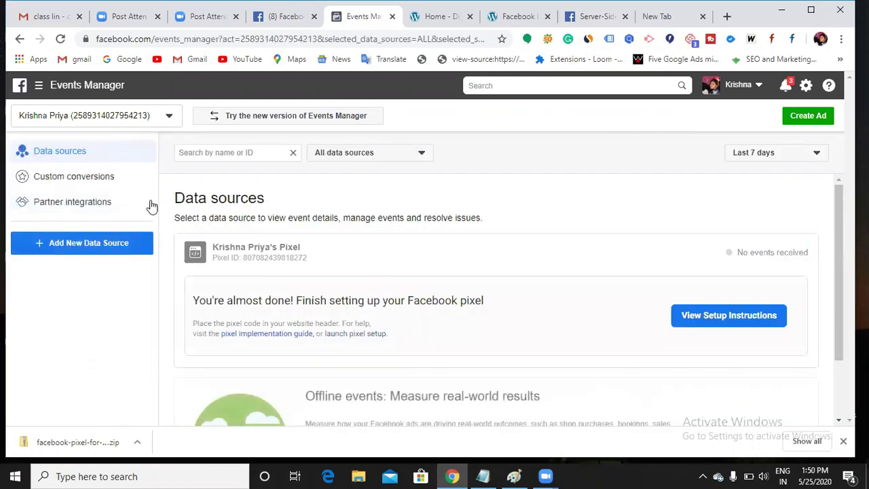
scroll(496, 267, down, 1)
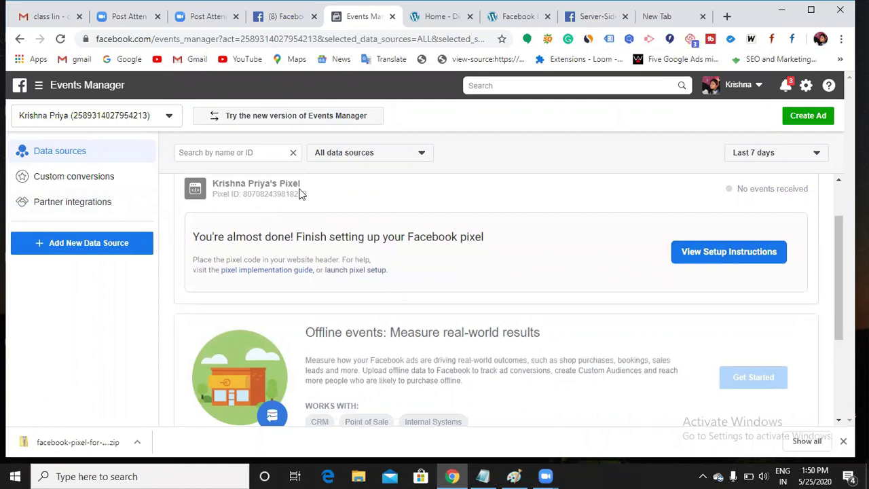
click(697, 255)
click(602, 110)
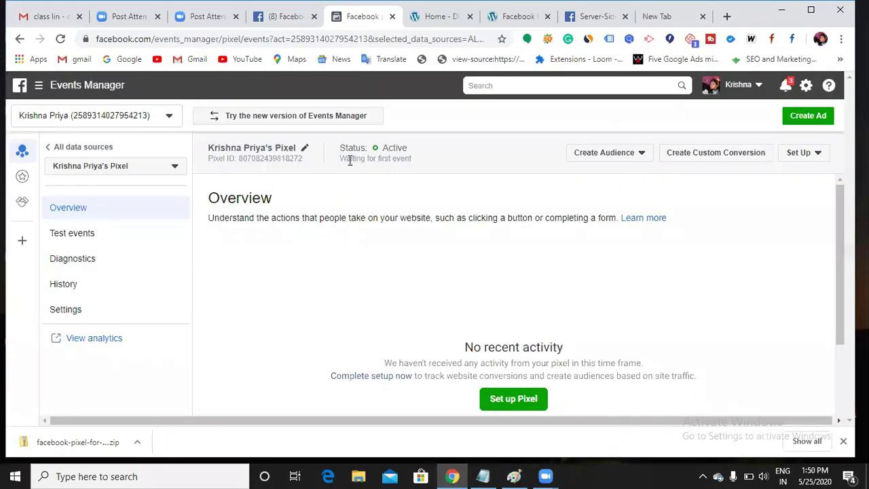
scroll(381, 258, down, 2)
scroll(408, 252, up, 2)
Start a custom conversion for the pixel with All URL traffic as the website event
click(706, 158)
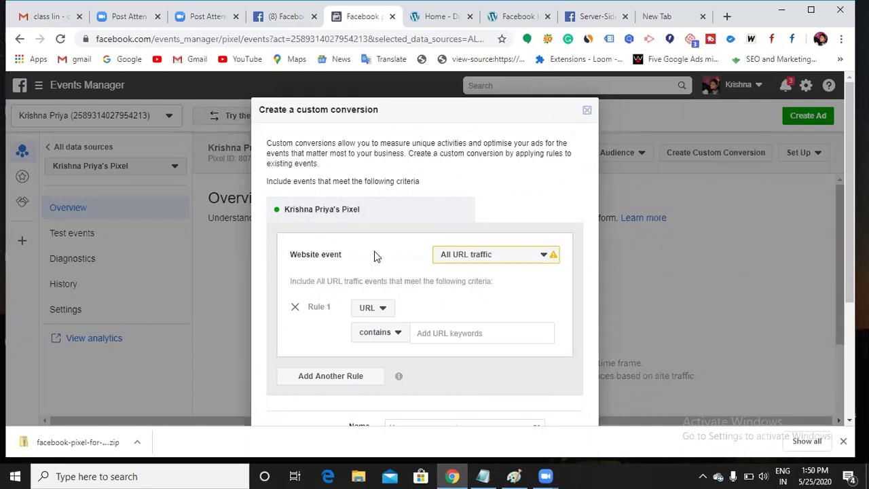
scroll(375, 252, down, 1)
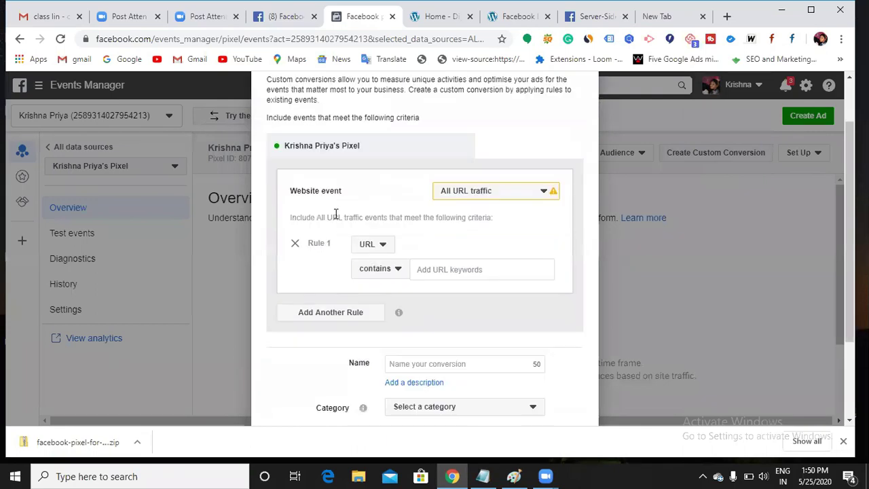
click(533, 198)
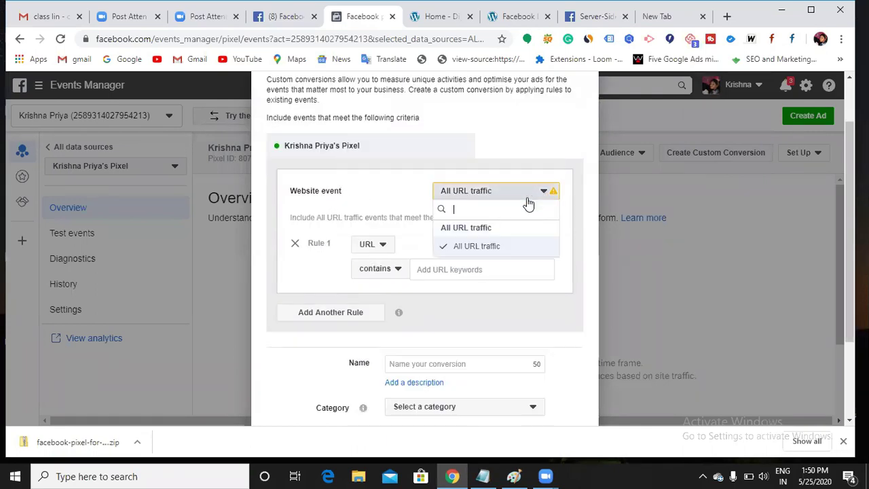
click(472, 248)
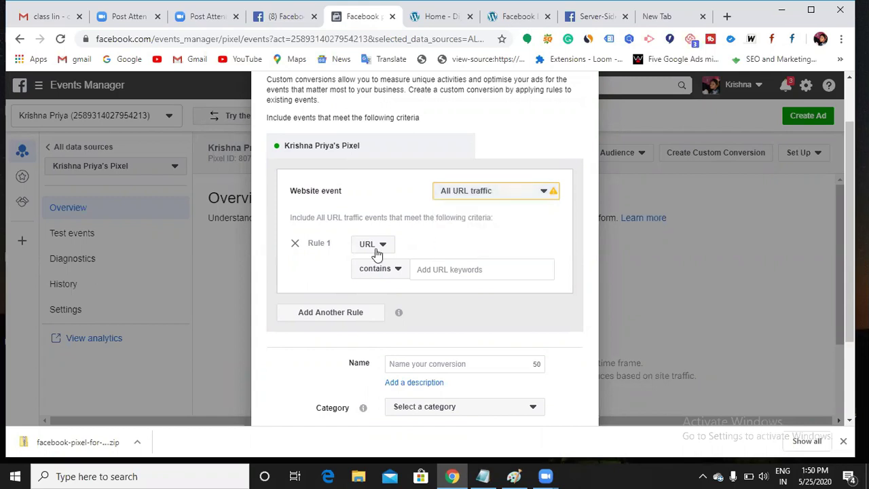
click(429, 269)
click(445, 17)
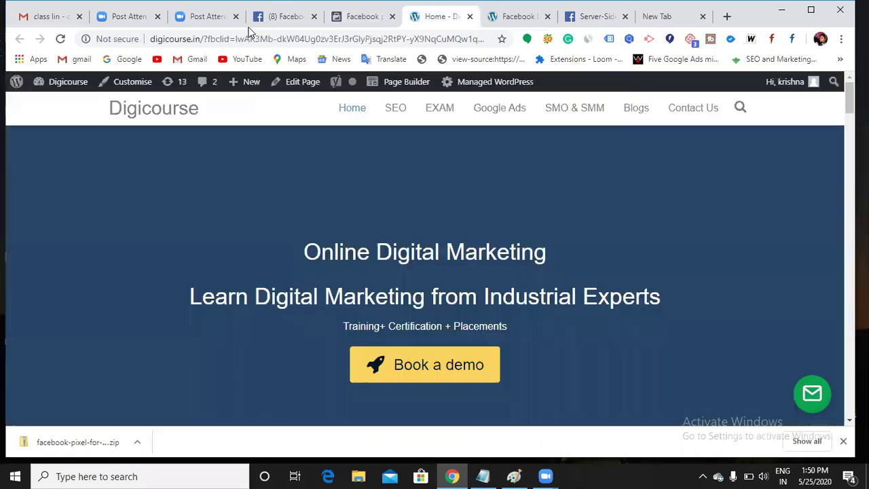
drag(203, 38, 150, 39)
key(ctrl+c)
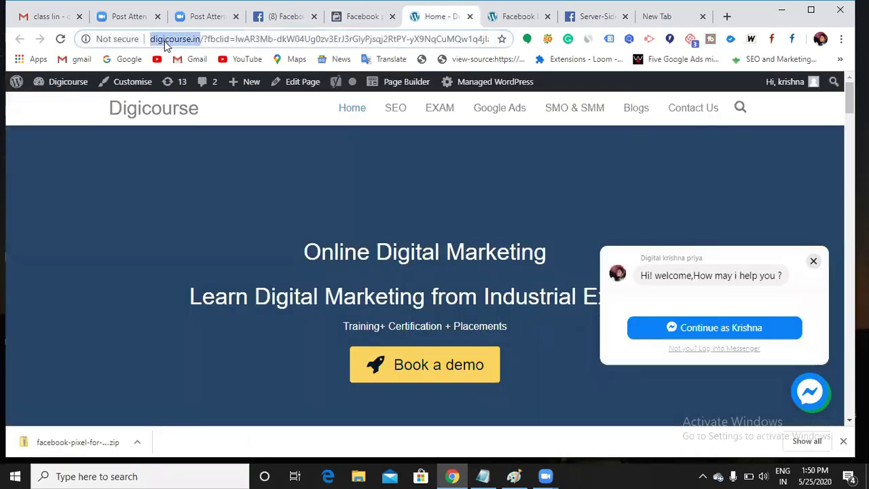
click(340, 20)
key(ctrl+v)
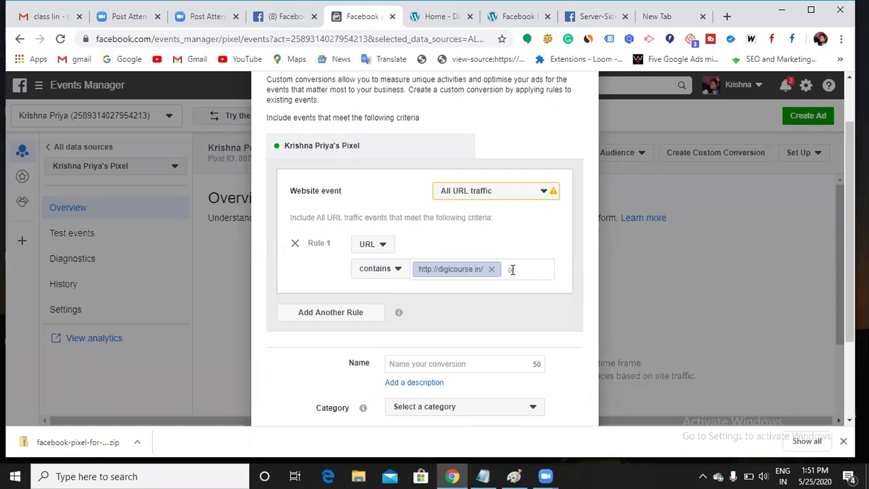
click(441, 16)
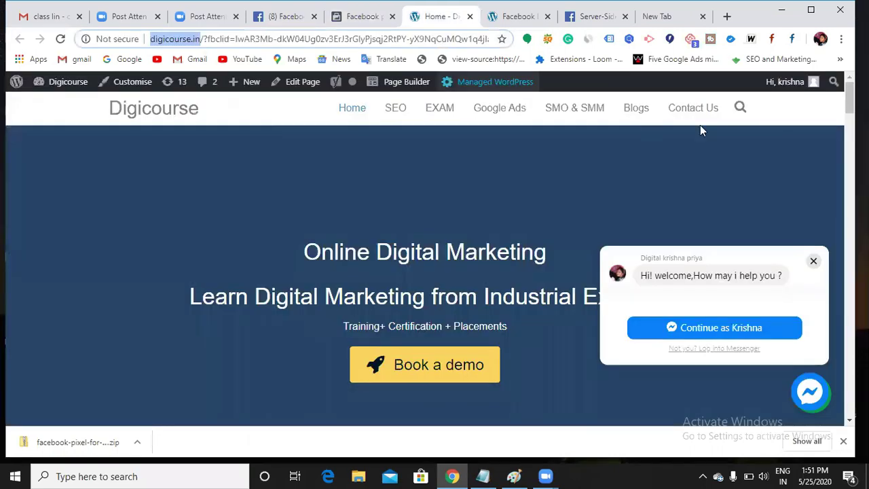
key(Return)
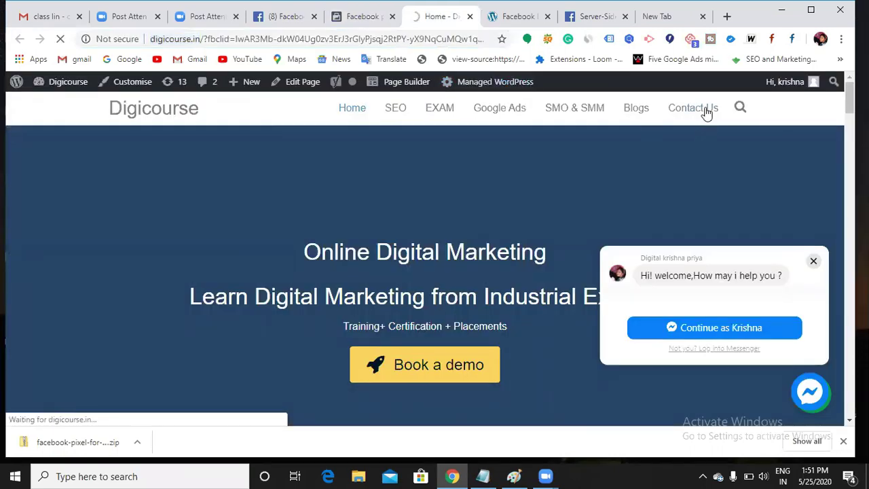
click(706, 112)
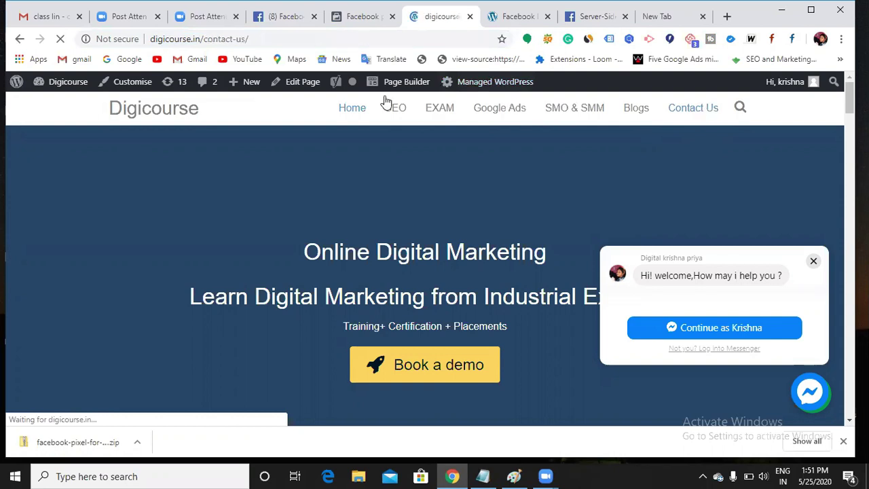
drag(248, 39, 153, 40)
key(ctrl+c)
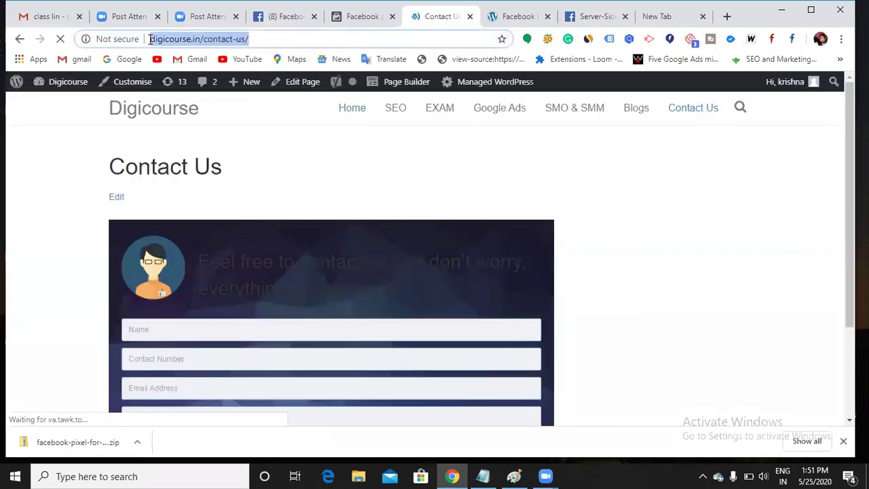
click(351, 19)
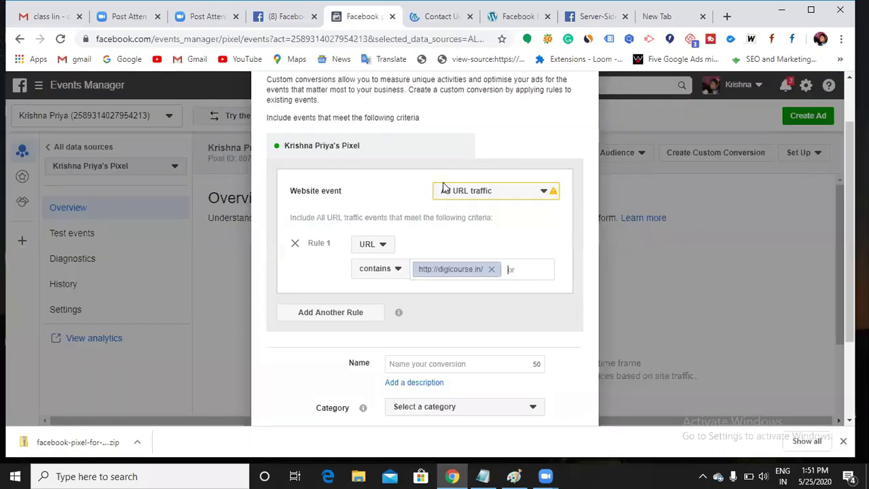
click(519, 272)
key(ctrl+v)
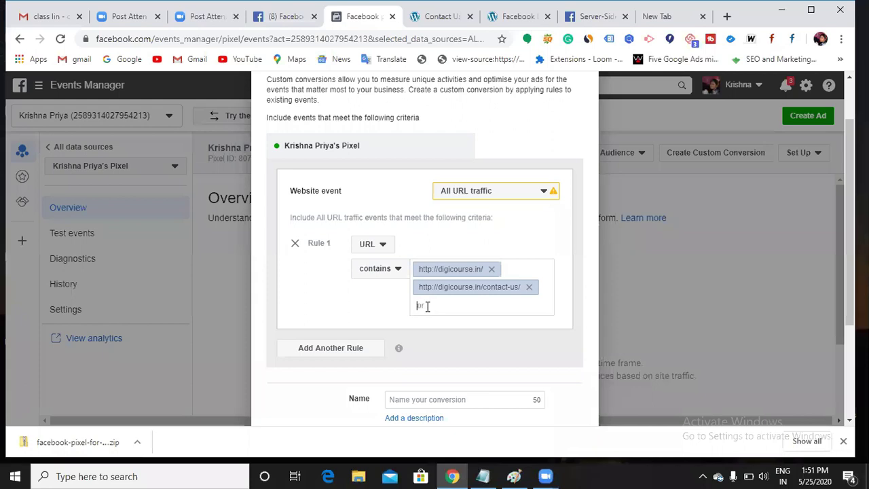
click(332, 350)
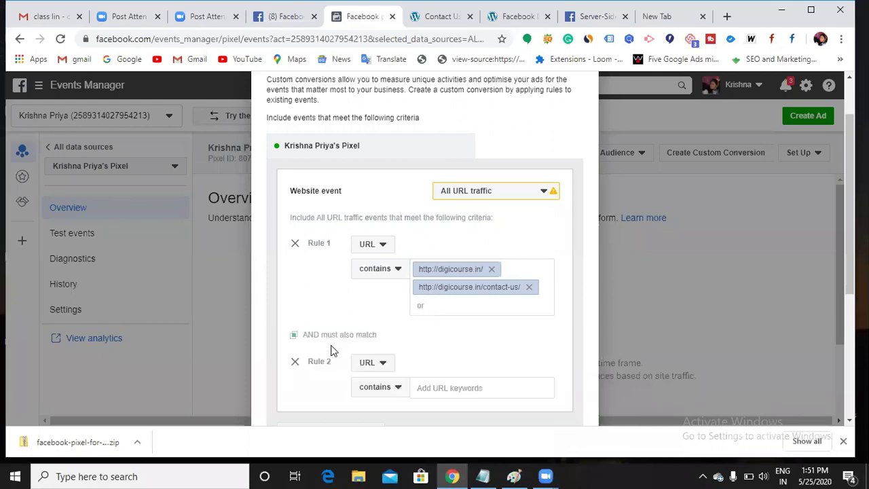
click(451, 324)
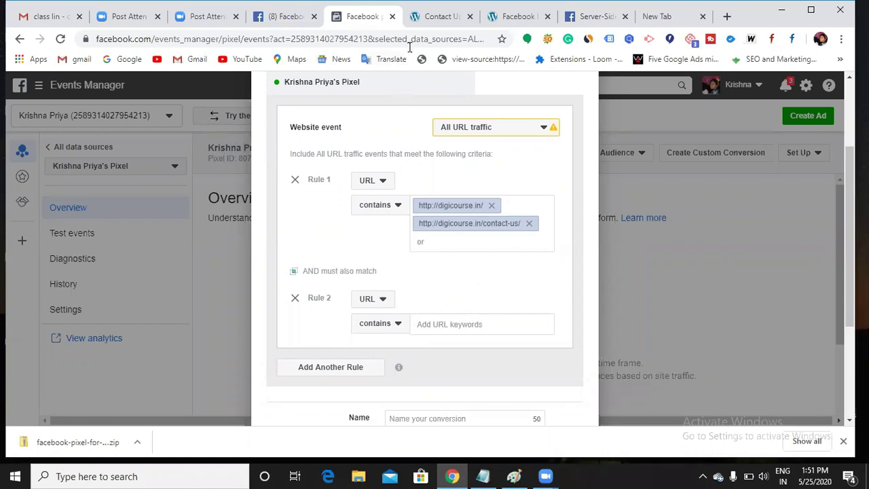
click(434, 16)
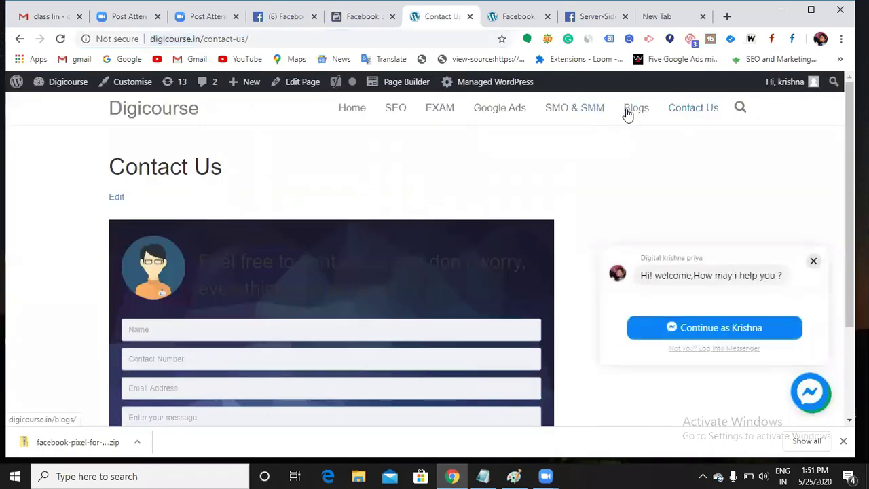
drag(230, 39, 150, 37)
key(ctrl+c)
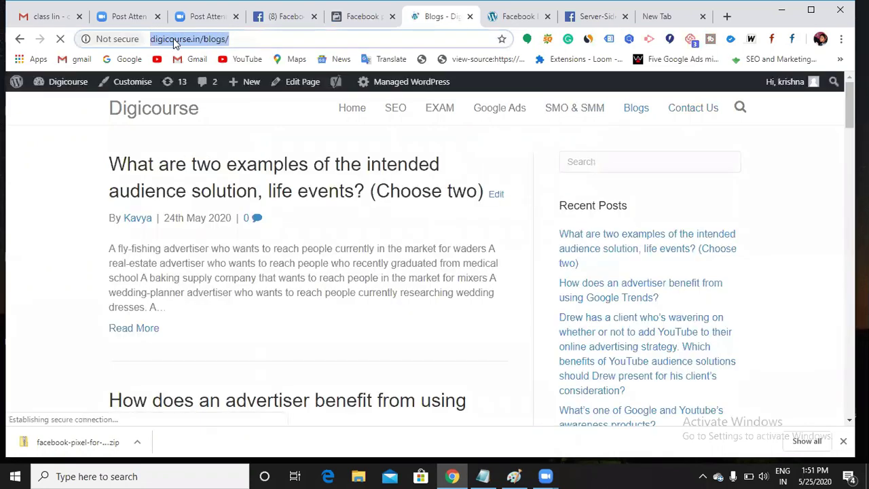
click(360, 16)
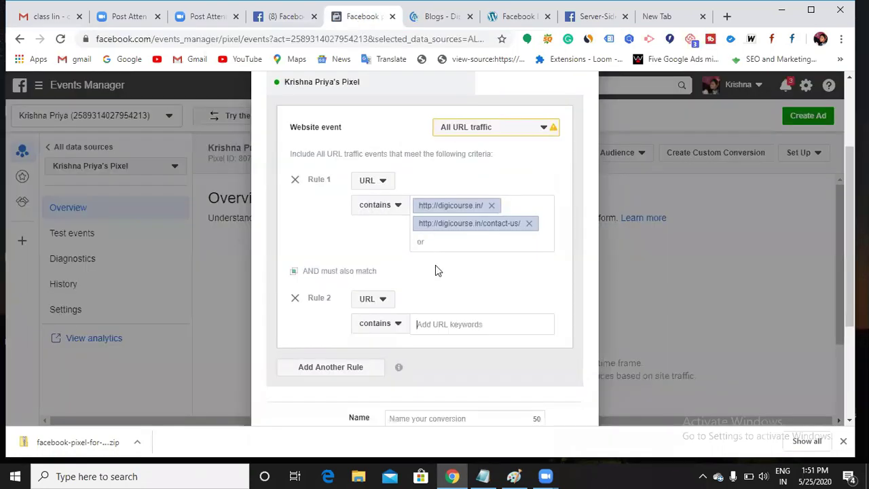
click(438, 332)
key(ctrl+v)
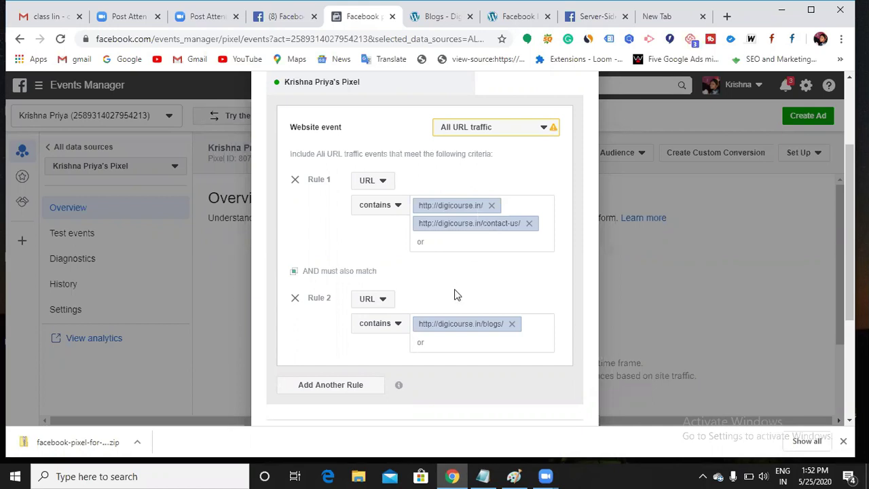
click(529, 224)
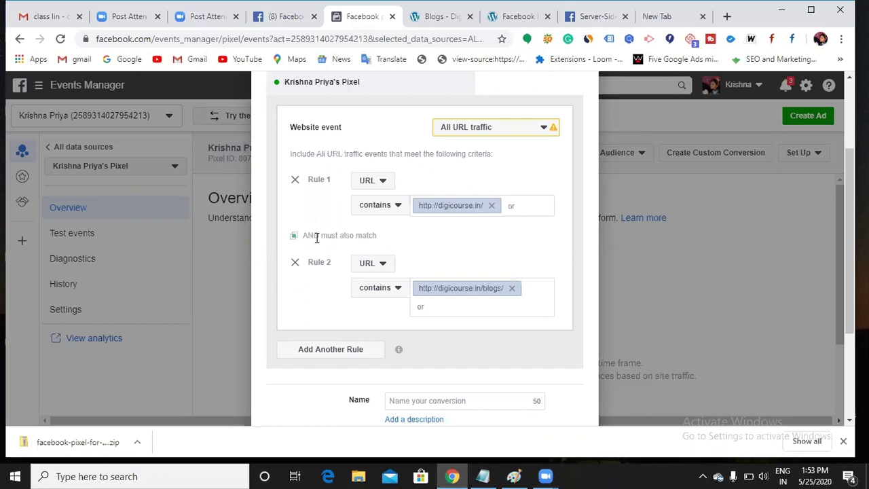
drag(322, 238, 371, 236)
click(377, 236)
Name the custom conversion "hss group" and set its category to Contact
scroll(419, 284, down, 1)
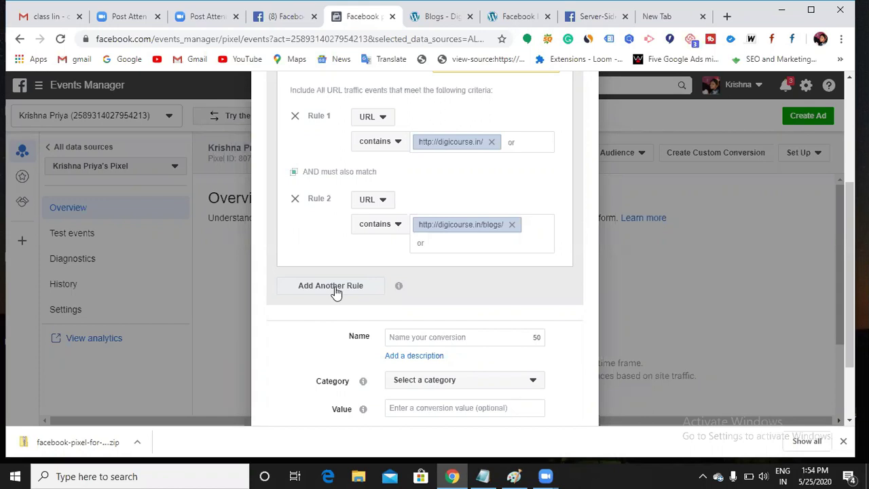
scroll(345, 296, down, 1)
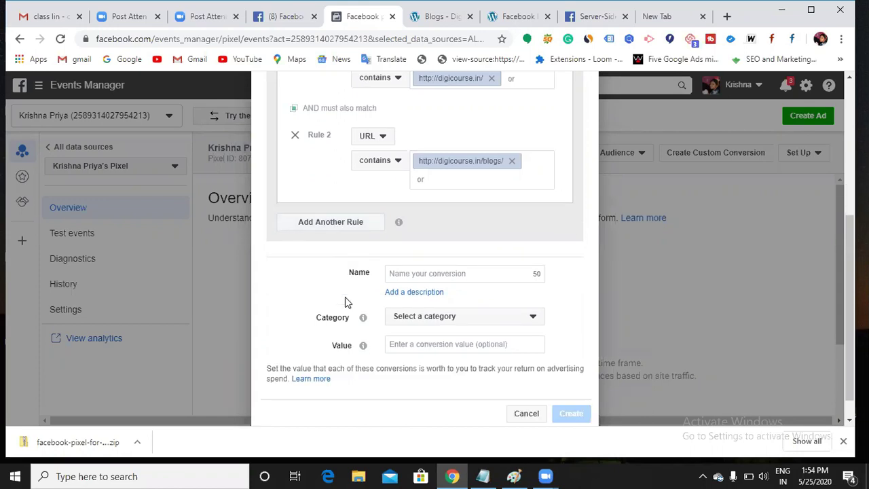
click(427, 271)
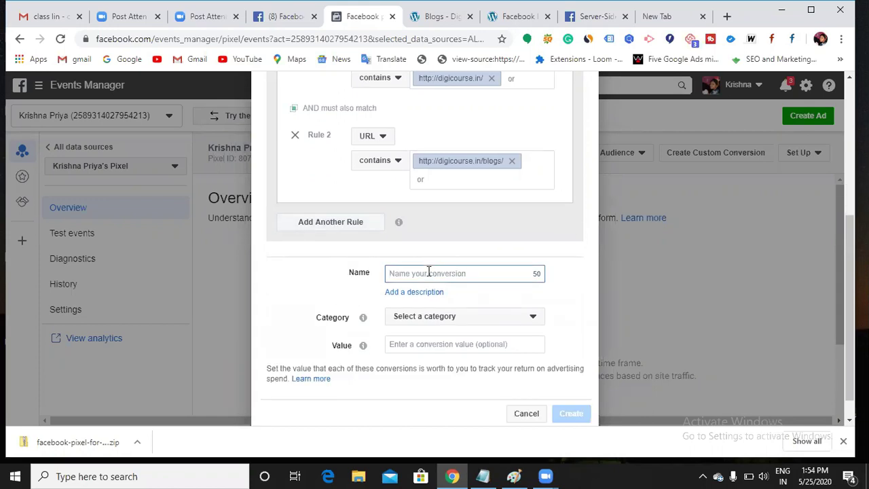
scroll(430, 269, down, 1)
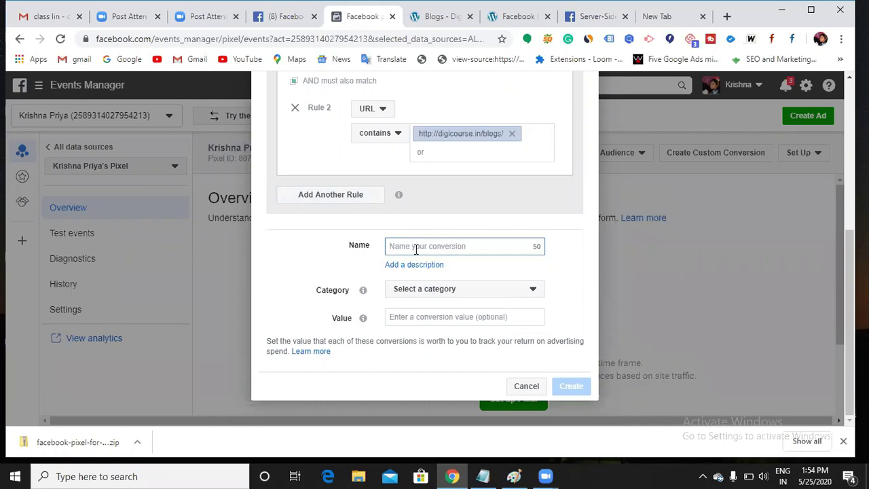
text(hss group)
click(427, 292)
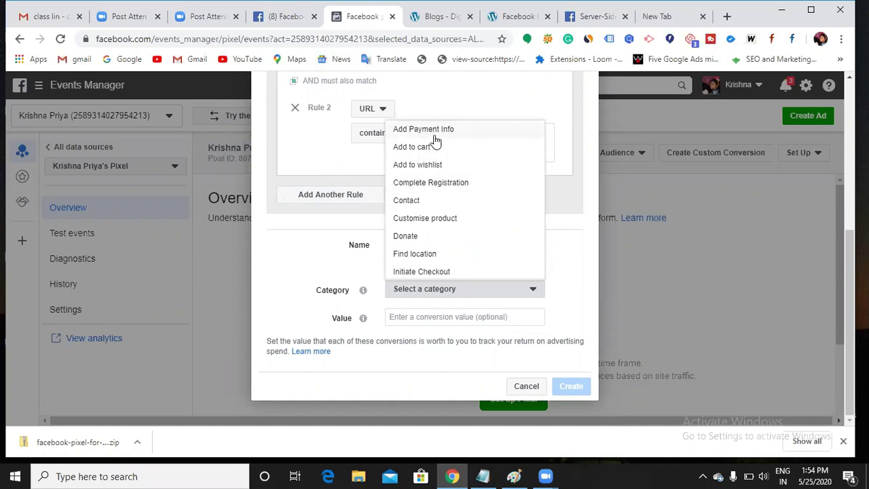
click(416, 201)
Set the conversion value to 4000, then create the custom conversion and close its dialog
click(419, 315)
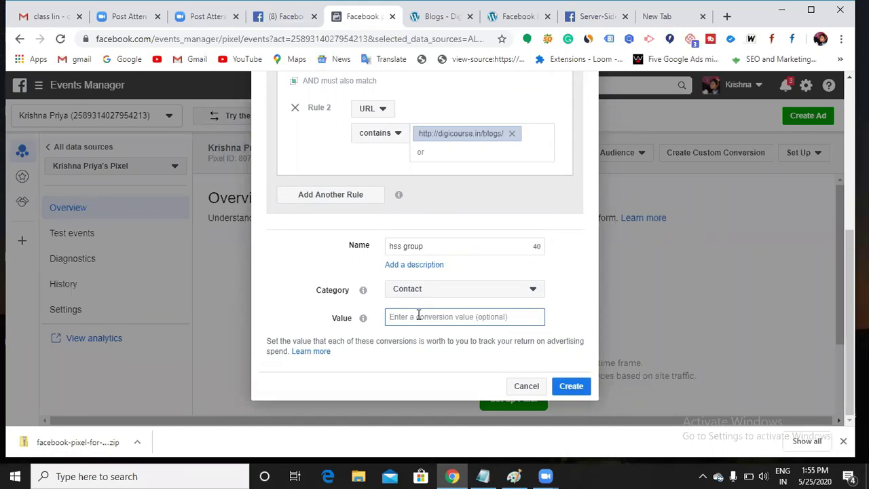
text(4000)
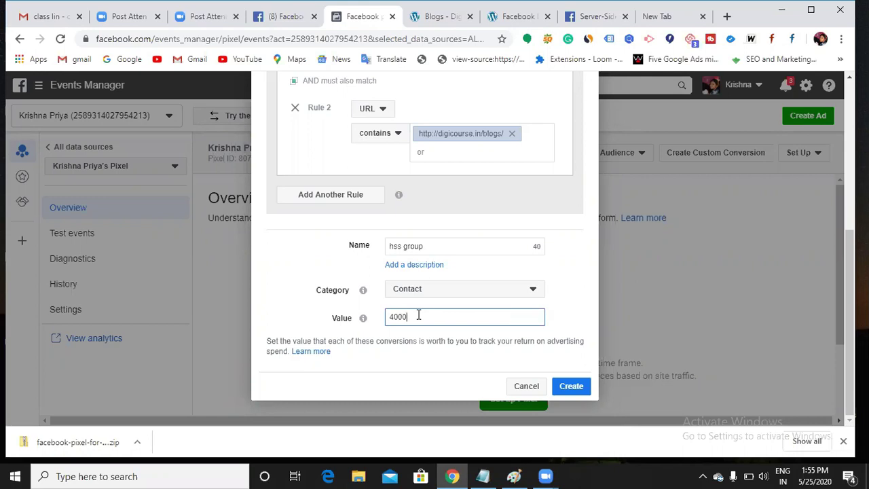
click(572, 386)
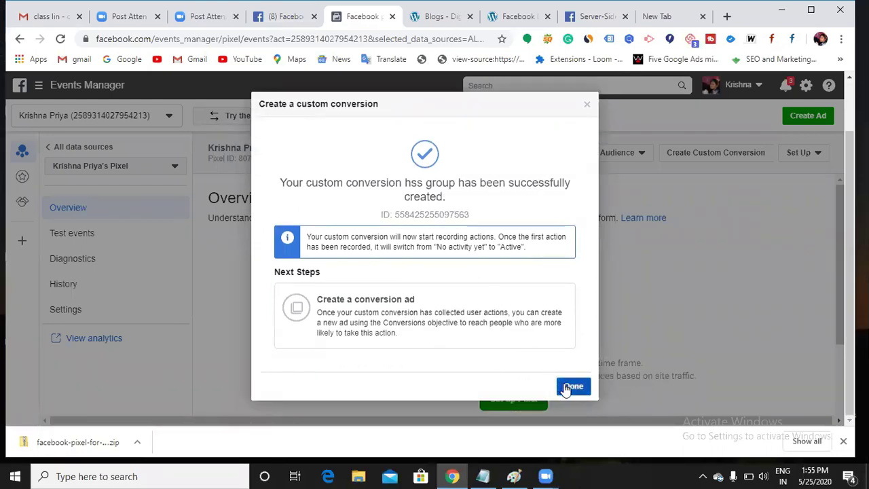
click(570, 386)
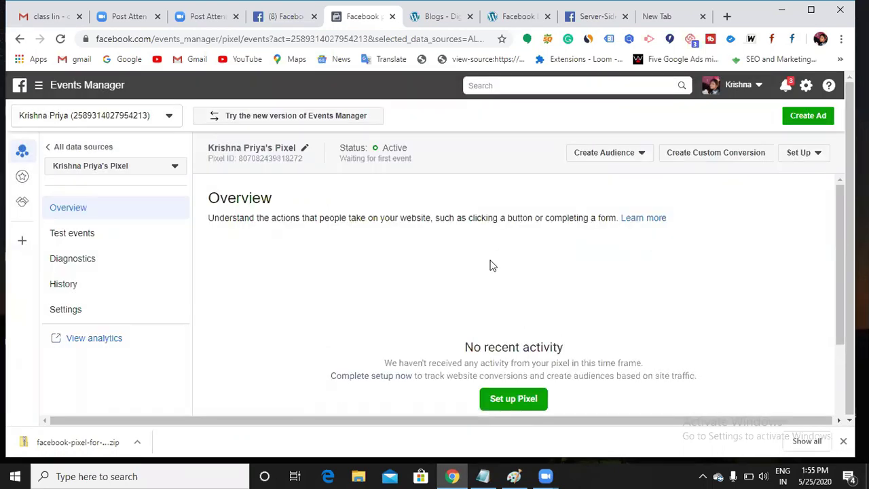
Switch to the Notepad notes, add "....." after "Setup Events", and return to the browser
click(483, 476)
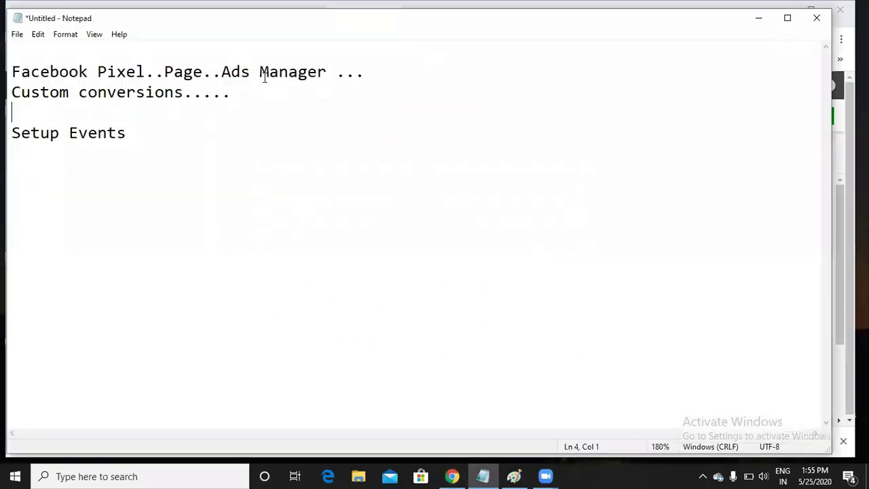
click(239, 97)
click(135, 135)
text(.....)
click(766, 26)
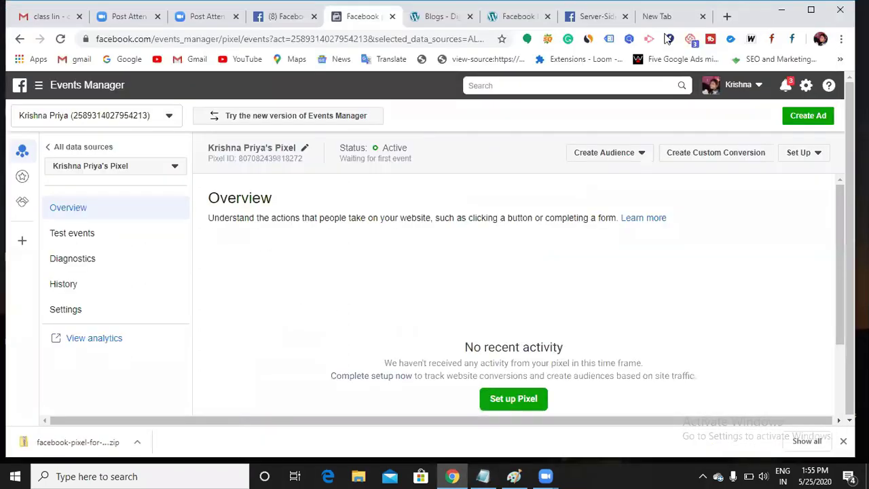
Open the digicourse.in home page, dismiss the chat greeting, and examine the Book a demo button, the join form and the certifications section
click(647, 21)
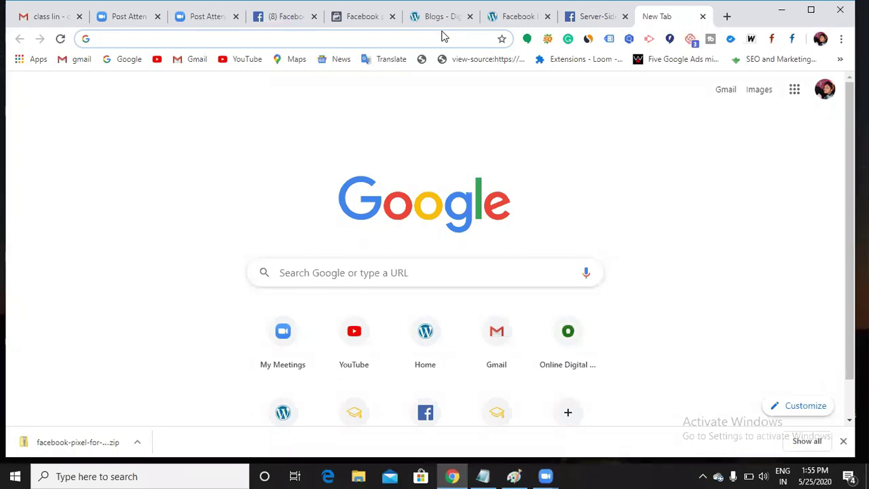
click(445, 20)
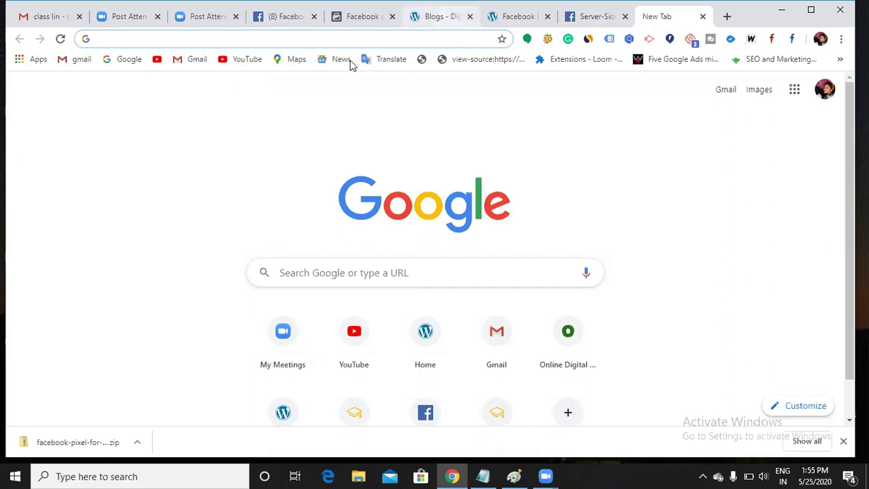
click(345, 107)
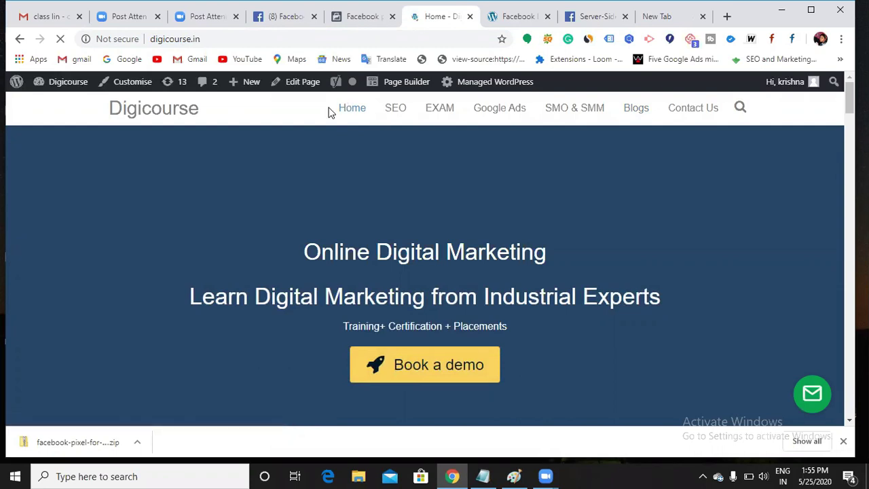
scroll(355, 148, down, 2)
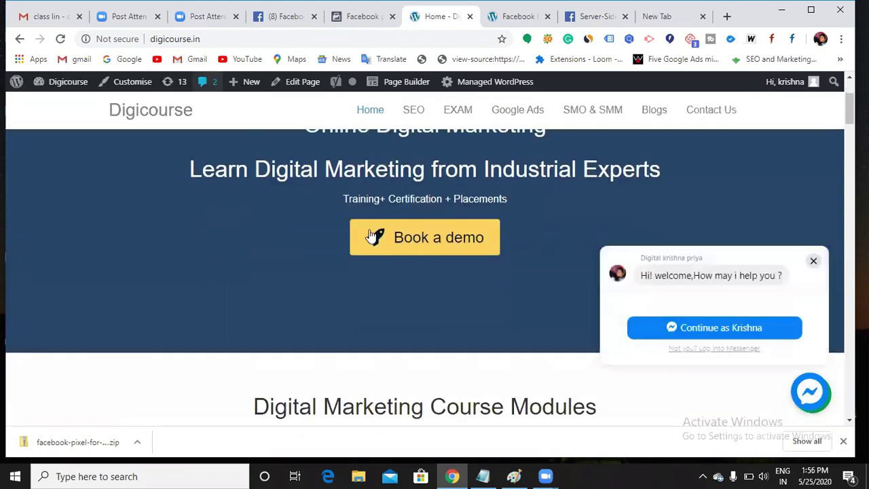
click(815, 262)
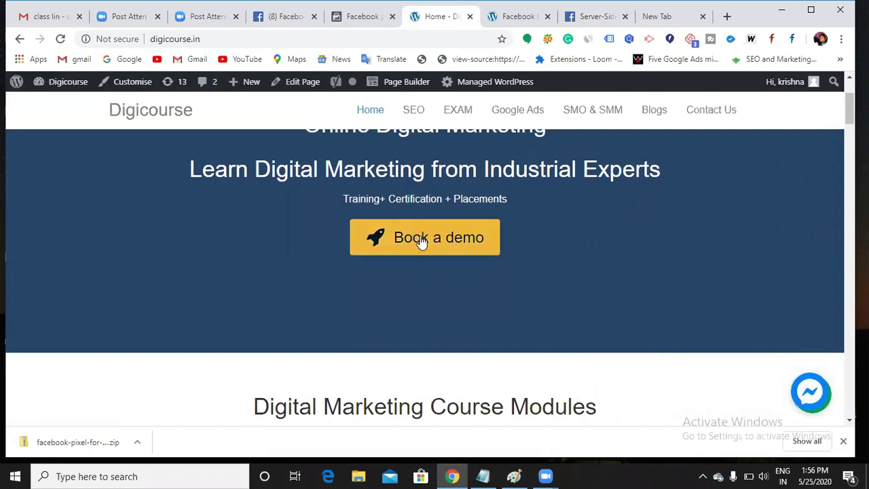
scroll(424, 243, down, 6)
scroll(432, 247, down, 15)
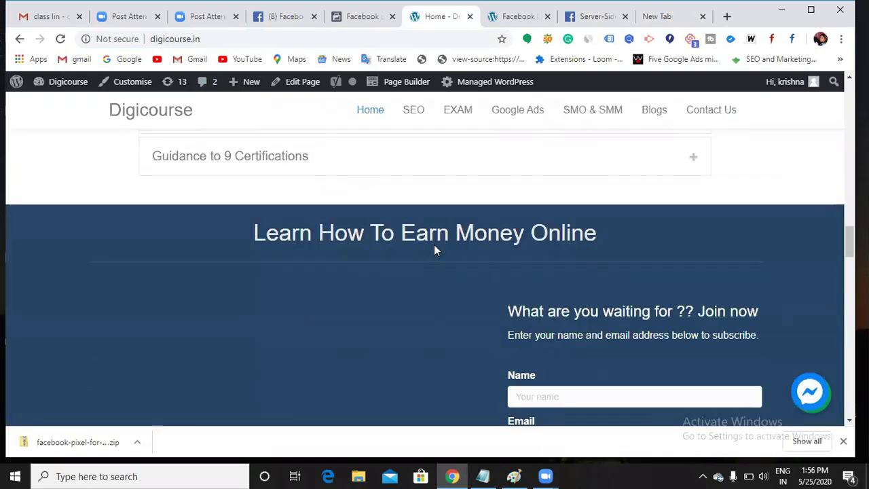
scroll(434, 249, down, 7)
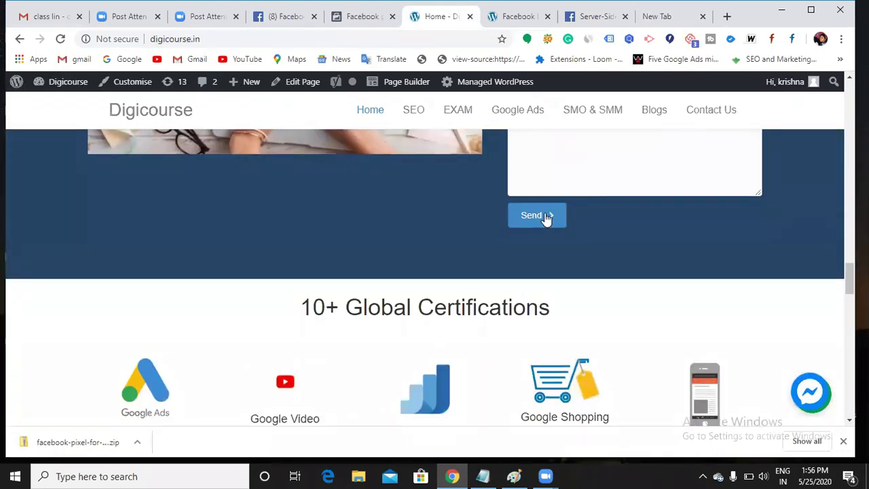
scroll(547, 217, down, 5)
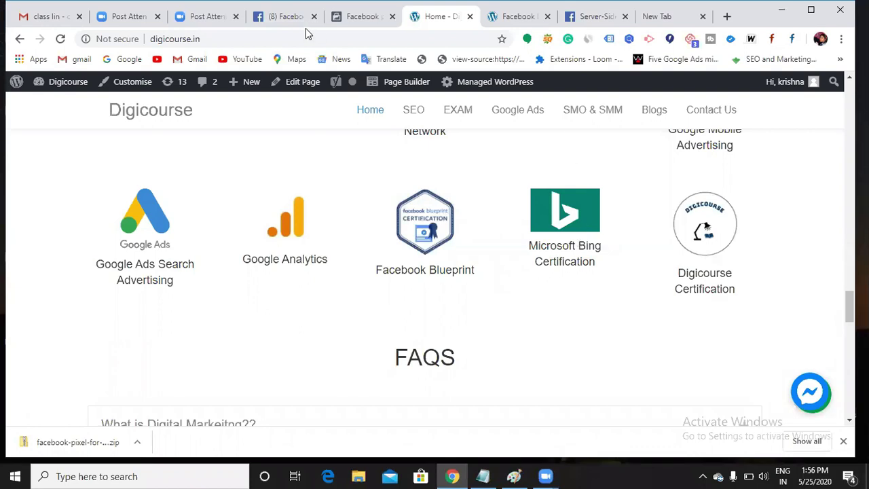
Return to the pixel overview in Events Manager and examine today's PageView chart and events list, dismissing the event-delay tip and download bar
click(365, 21)
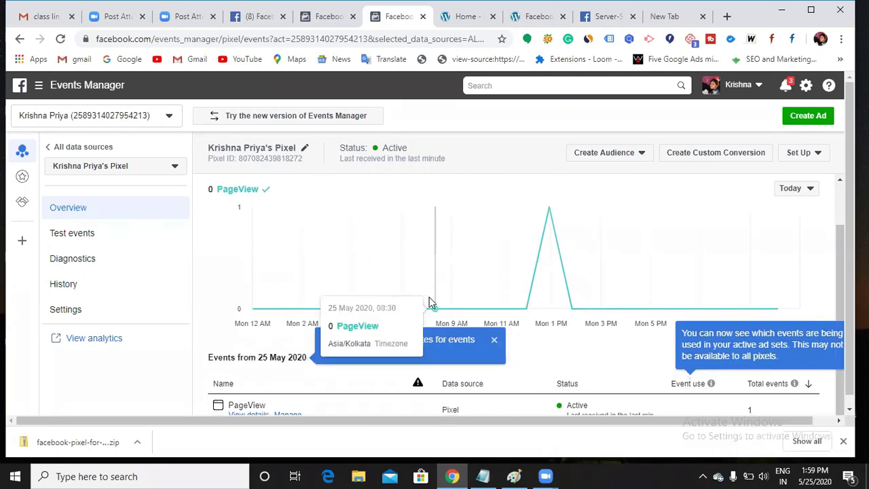
scroll(429, 302, up, 1)
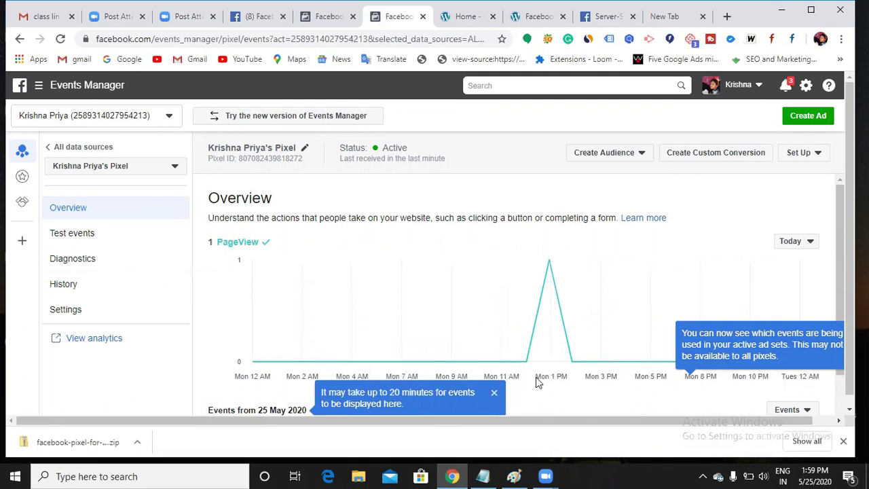
click(494, 396)
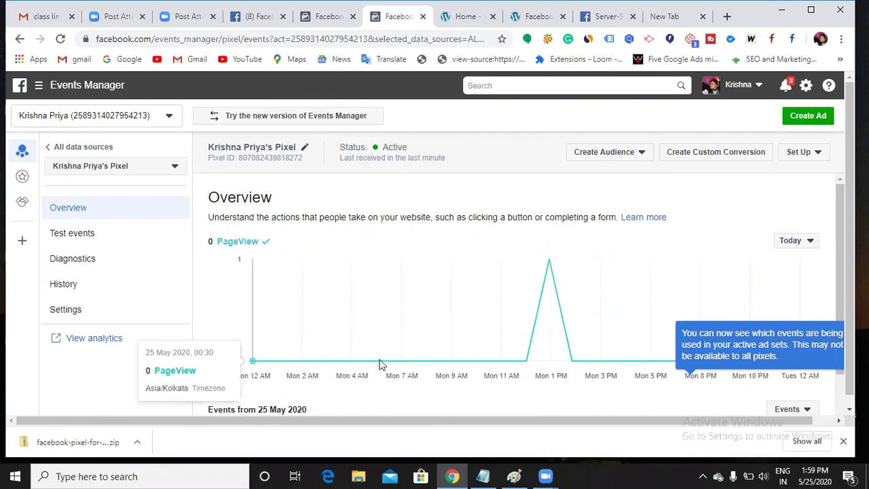
scroll(543, 380, down, 1)
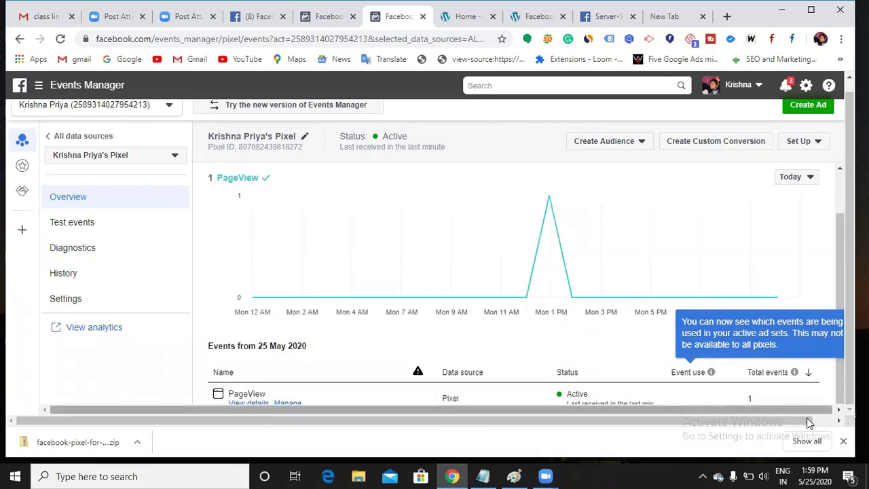
click(844, 441)
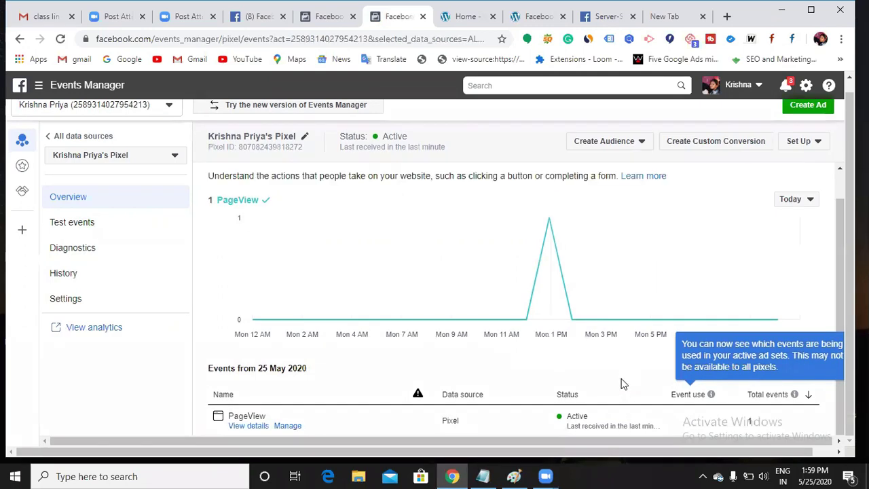
Start setting up new pixel events with Facebook's Event Setup Tool
click(820, 141)
click(798, 176)
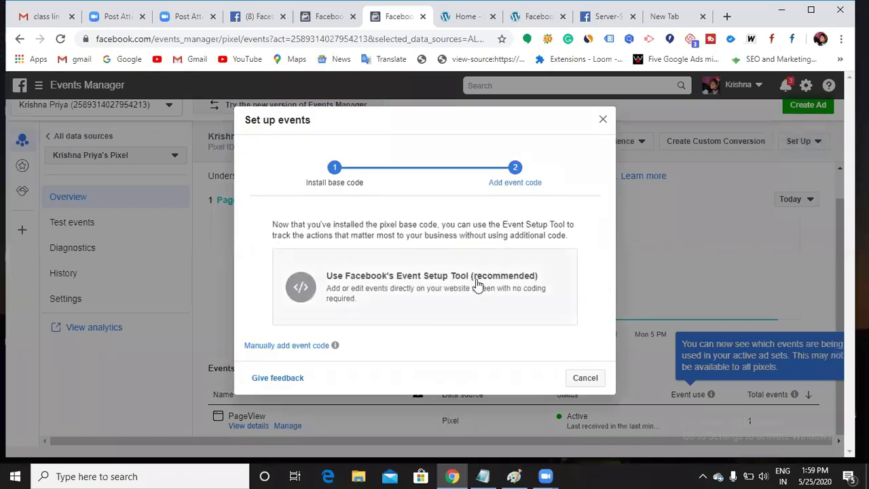
click(477, 284)
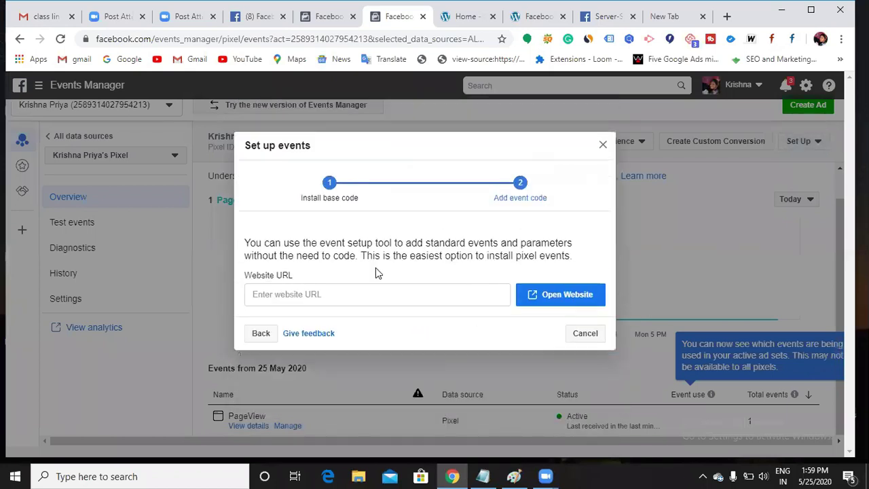
Copy the address of the digicourse.in home page, enter it as the website URL, and open the website in the Event Setup Tool
click(354, 299)
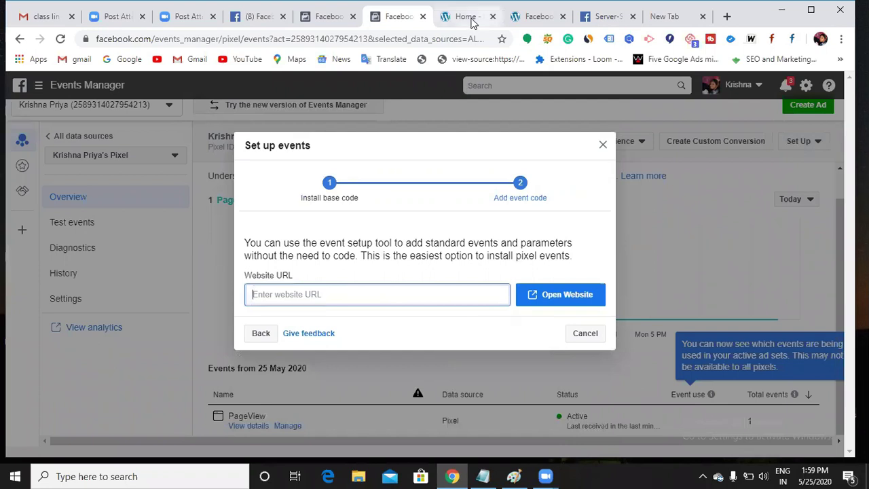
click(470, 23)
click(156, 39)
key(ctrl+c)
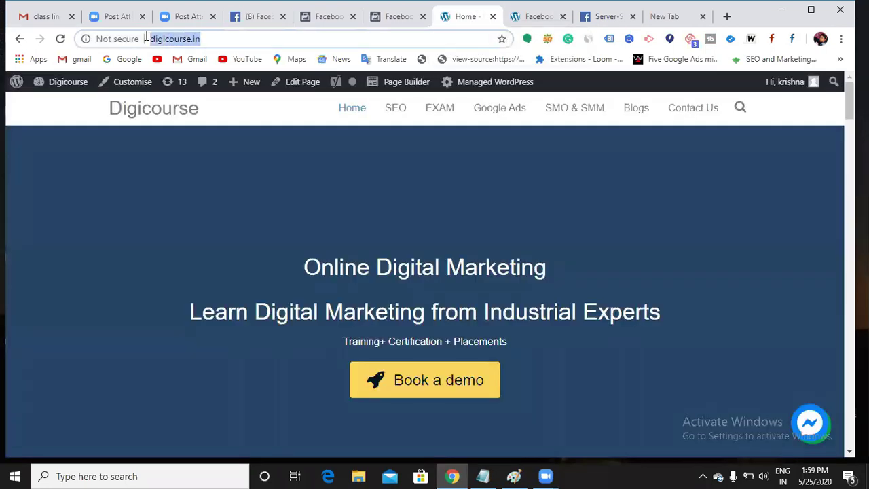
click(398, 20)
key(ctrl+v)
click(543, 298)
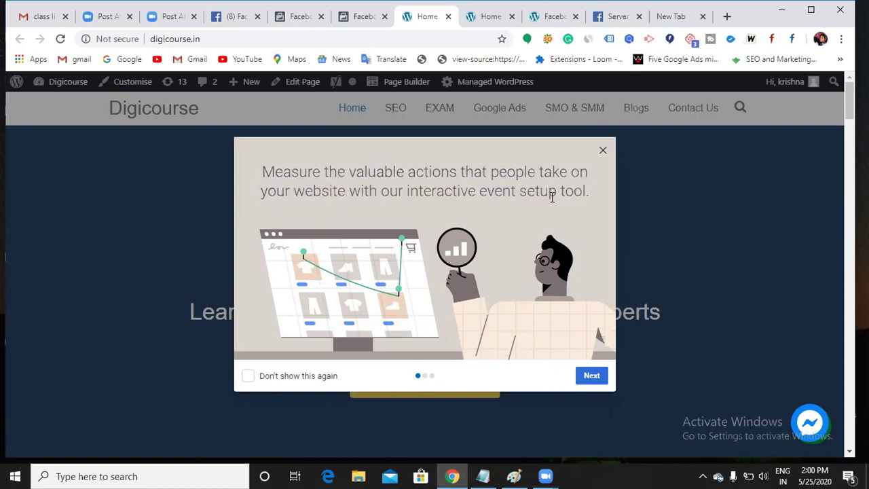
Go through the Event Setup Tool's introduction, get started, and show the events on this page
click(600, 383)
click(600, 383)
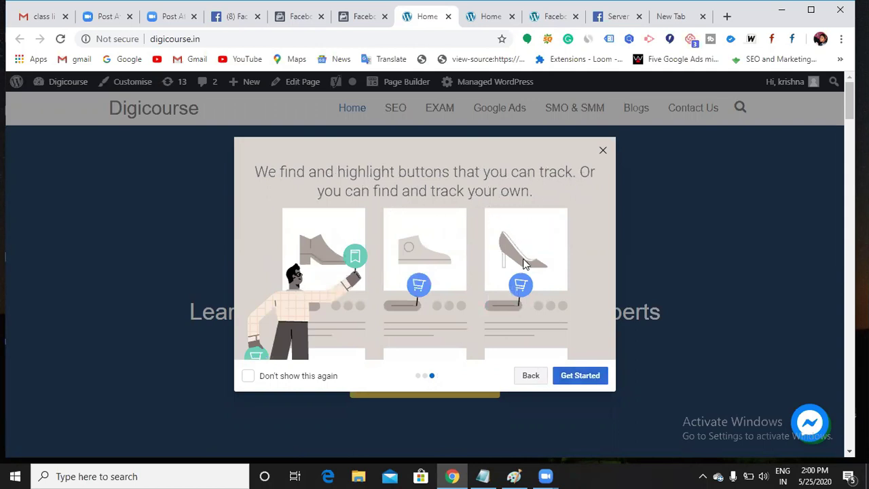
click(564, 377)
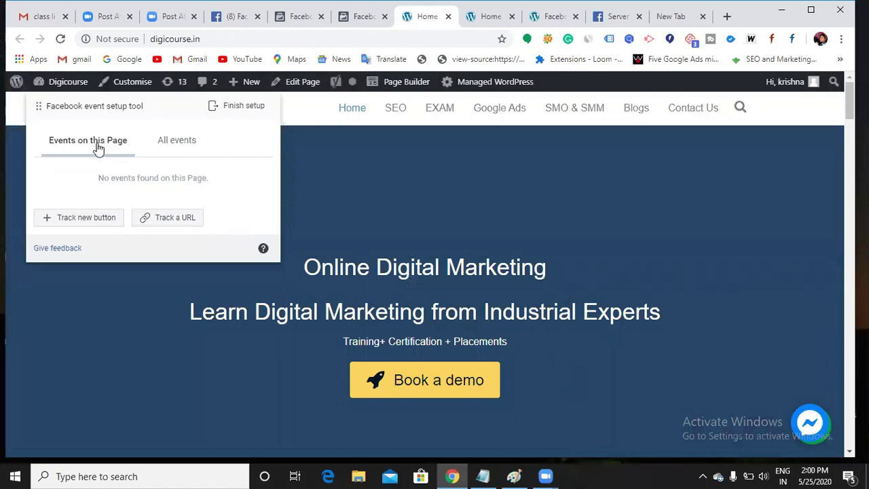
click(66, 148)
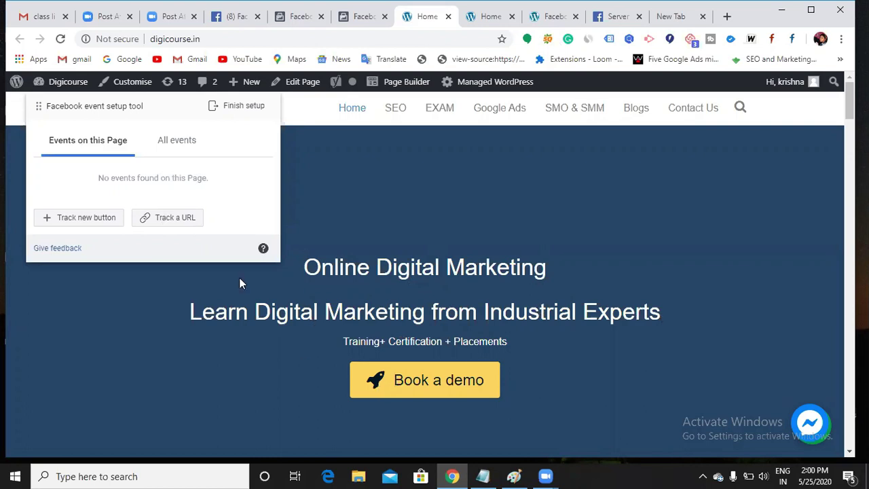
Start tracking a new button and select the contact form's Send button on the home page for event setup
click(79, 222)
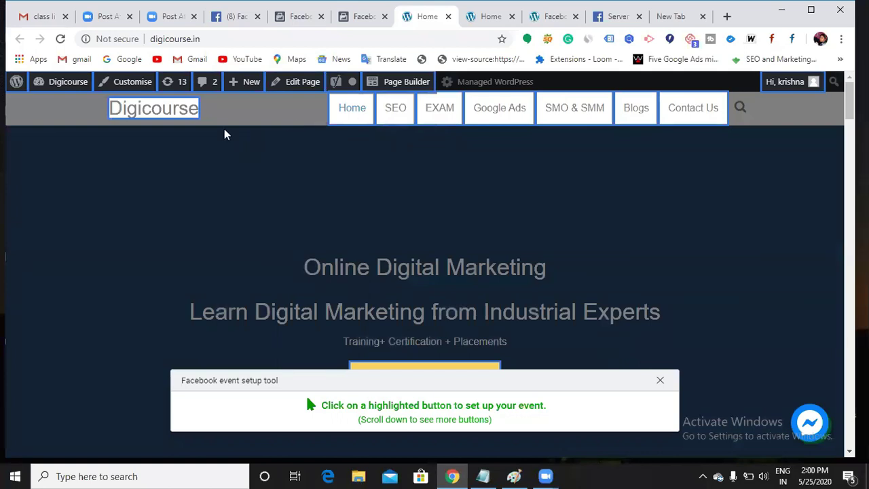
scroll(632, 179, down, 2)
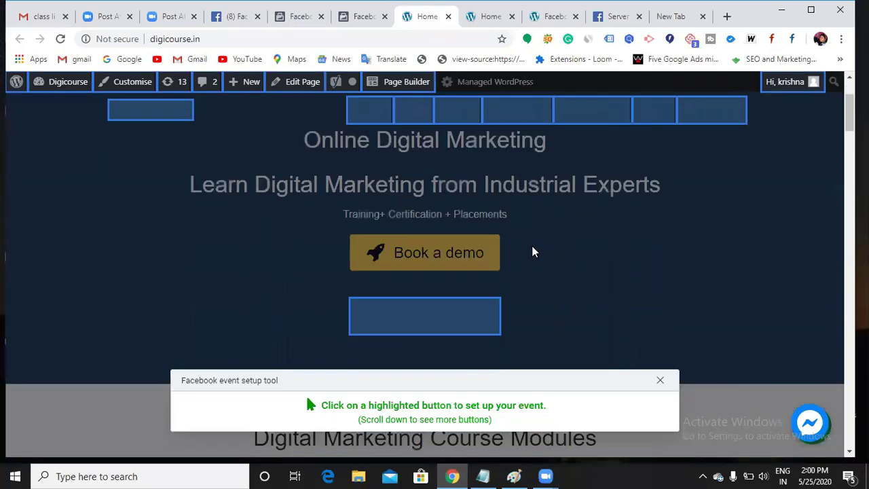
scroll(491, 291, down, 4)
scroll(444, 277, down, 7)
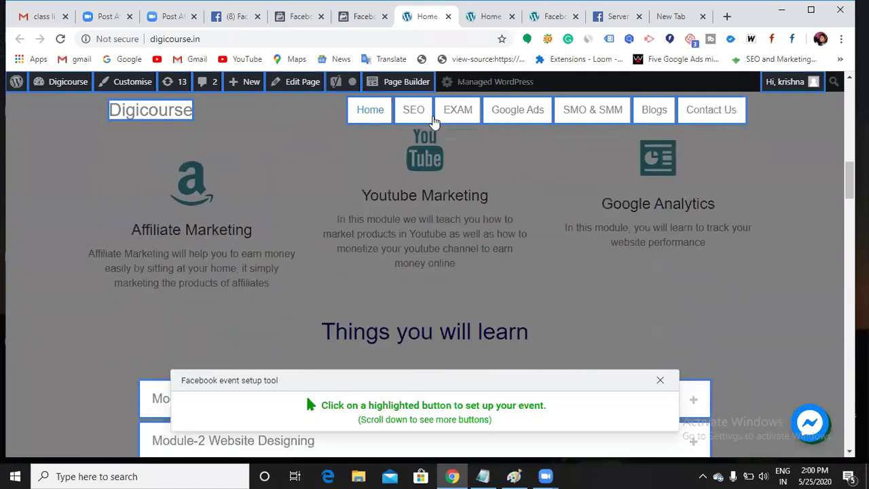
scroll(522, 171, down, 1)
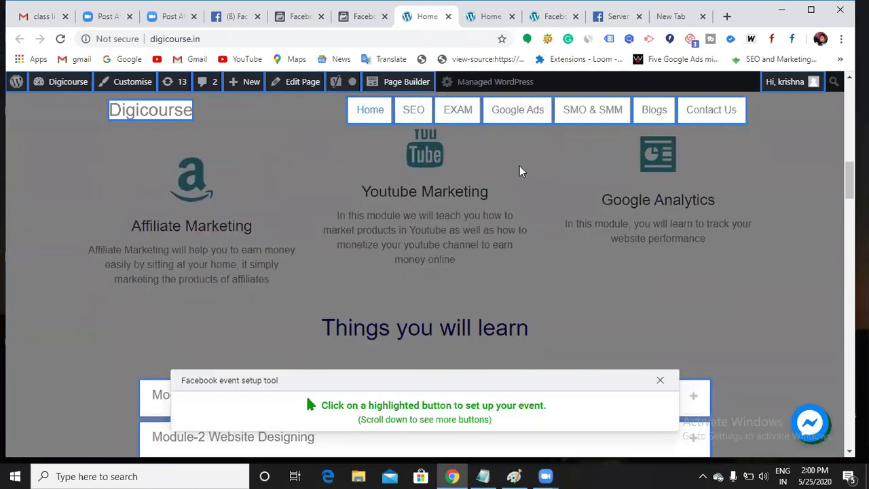
scroll(522, 171, down, 10)
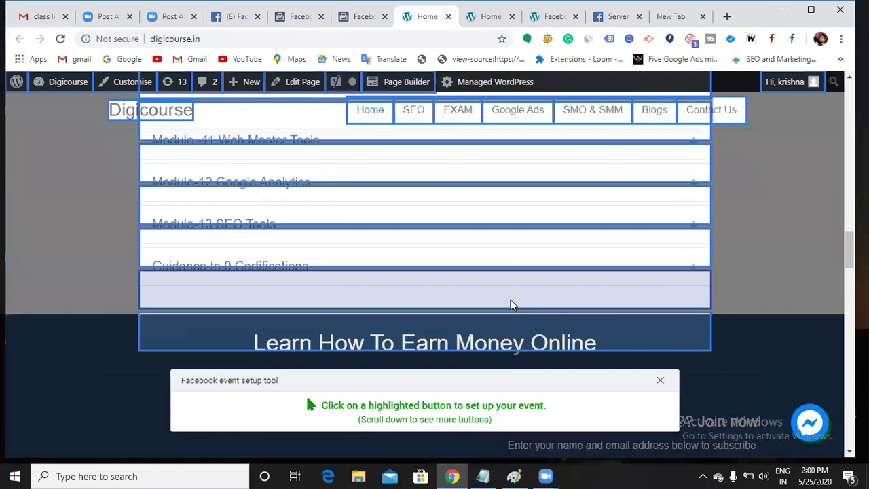
scroll(513, 305, down, 8)
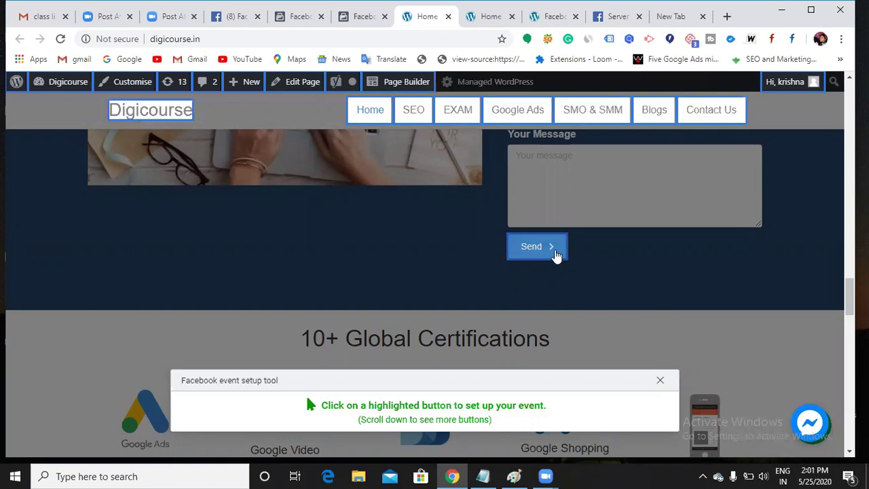
click(540, 251)
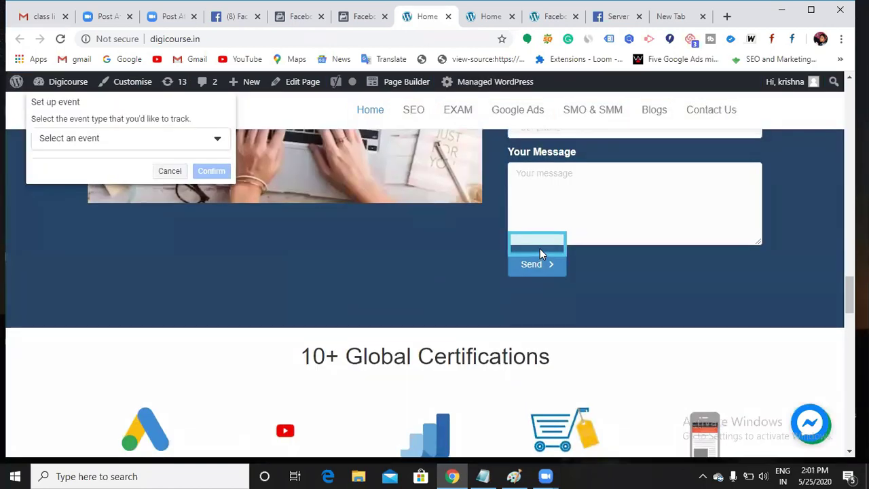
Set the Send button's event type to Contact and confirm the event
click(216, 142)
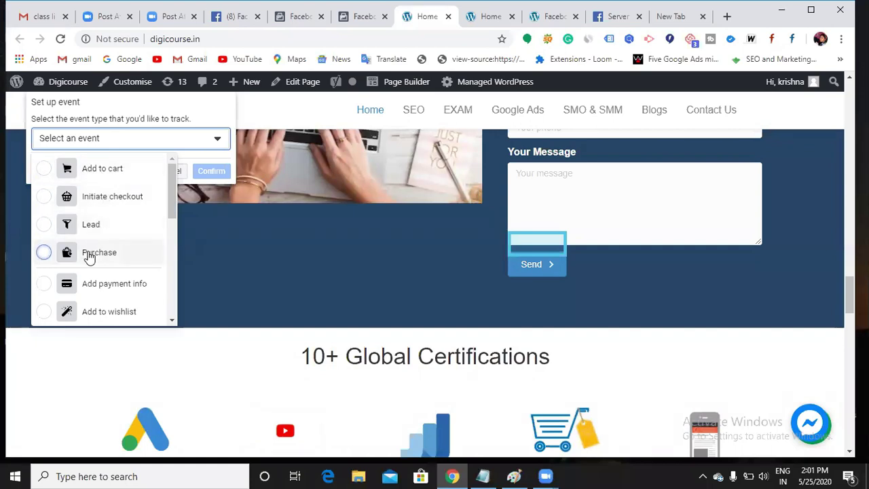
scroll(88, 296, down, 3)
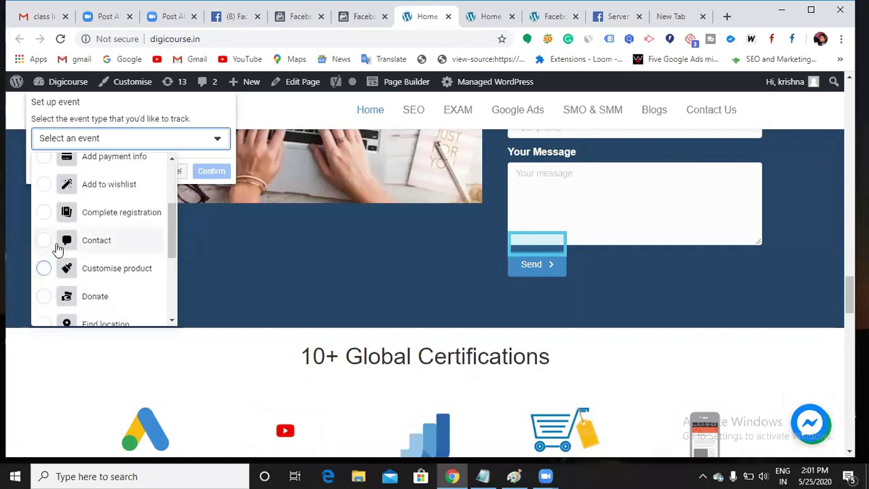
click(41, 243)
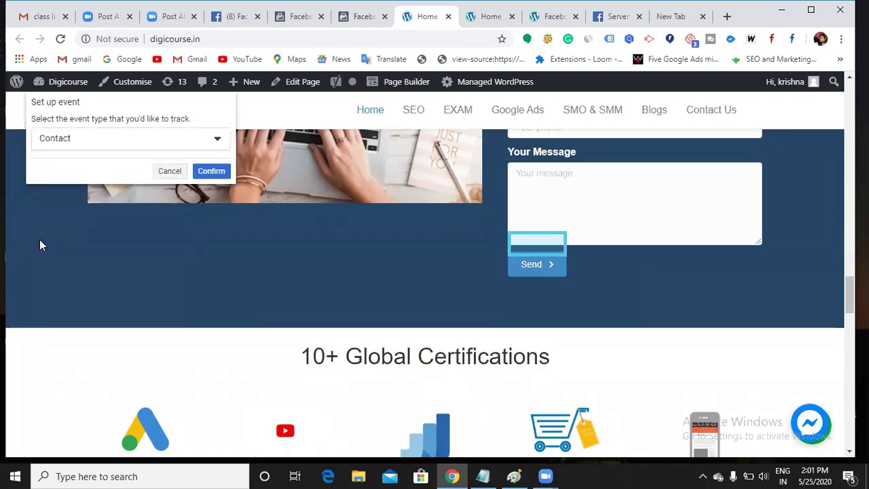
click(201, 172)
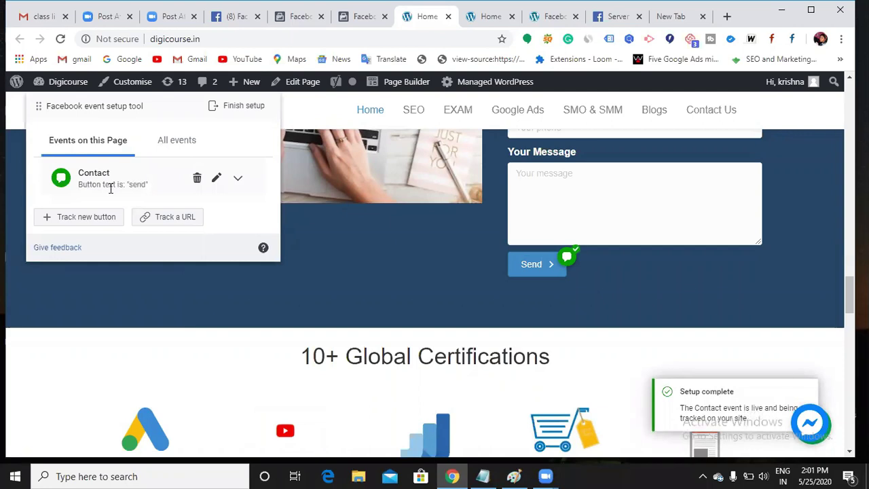
Start tracking a URL event and choose View content as its event type
click(161, 218)
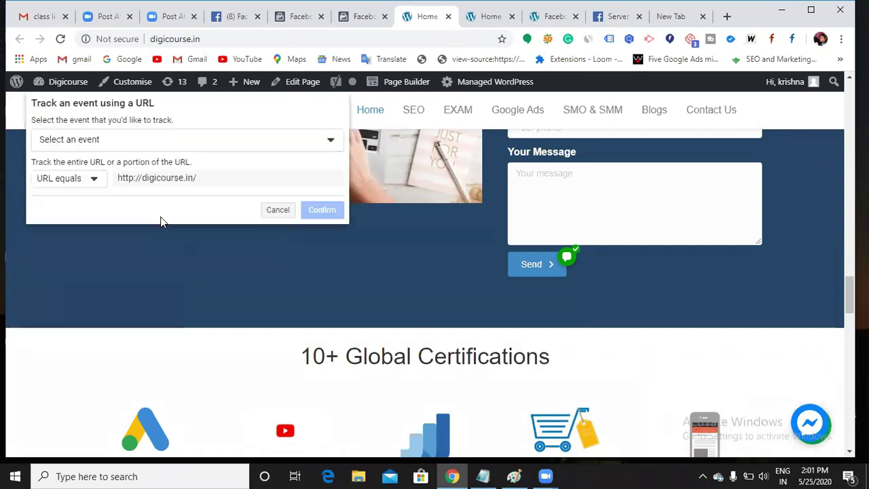
click(297, 143)
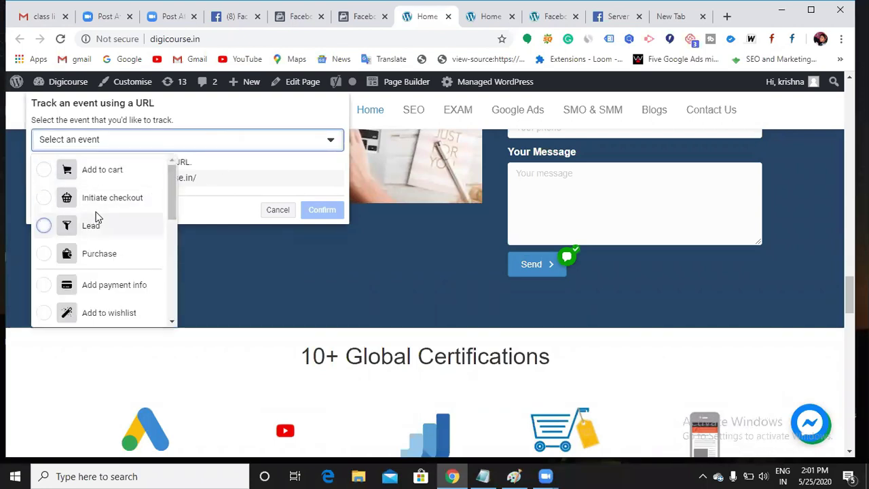
scroll(88, 221, down, 2)
scroll(96, 244, down, 2)
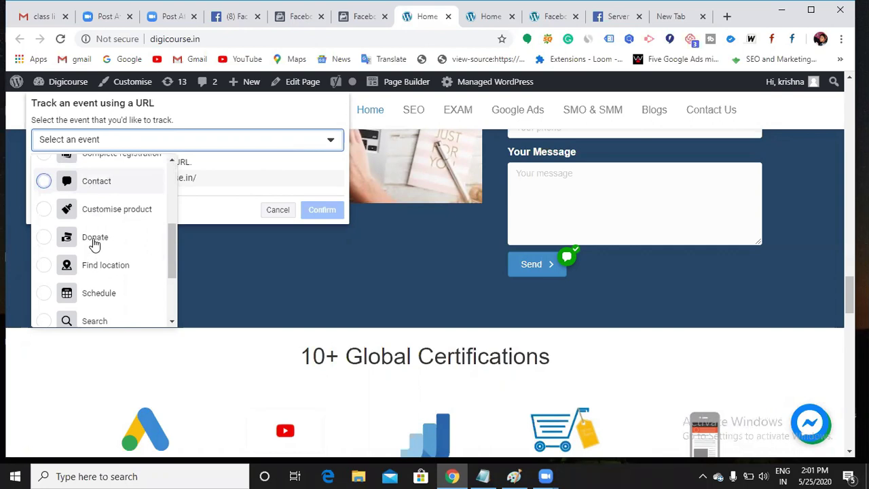
scroll(93, 244, up, 4)
scroll(92, 227, down, 1)
scroll(90, 230, down, 4)
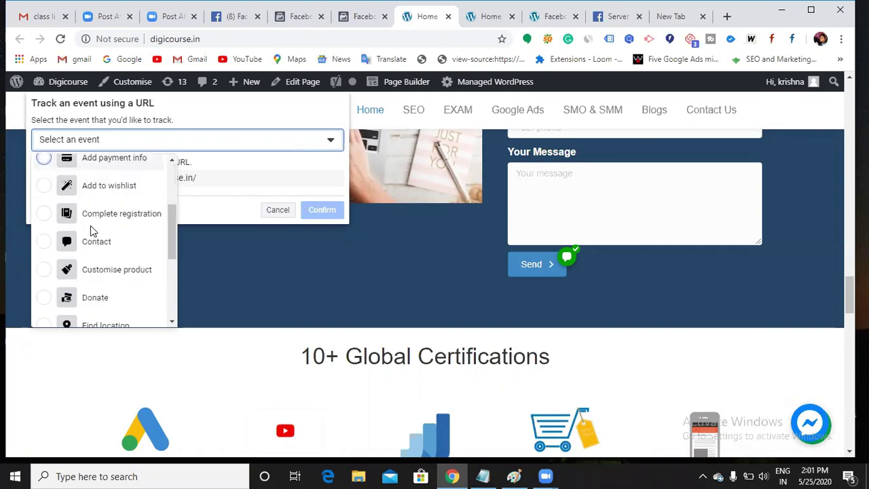
scroll(90, 229, down, 1)
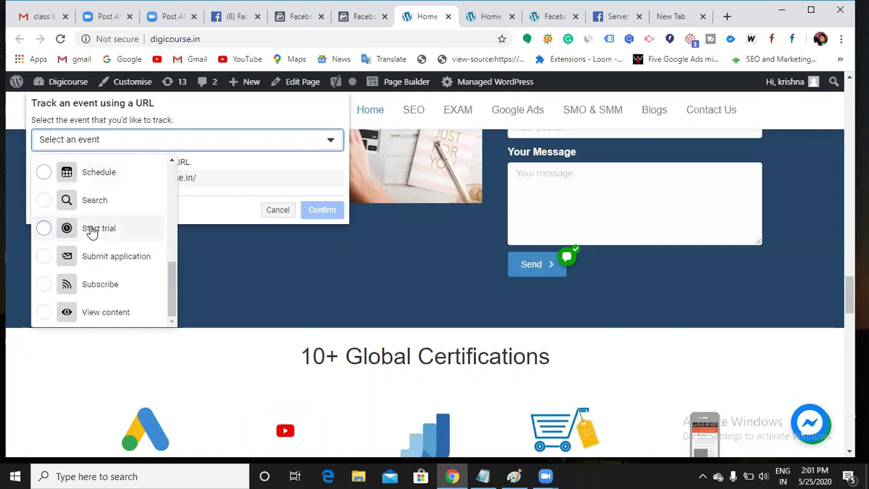
scroll(95, 297, down, 1)
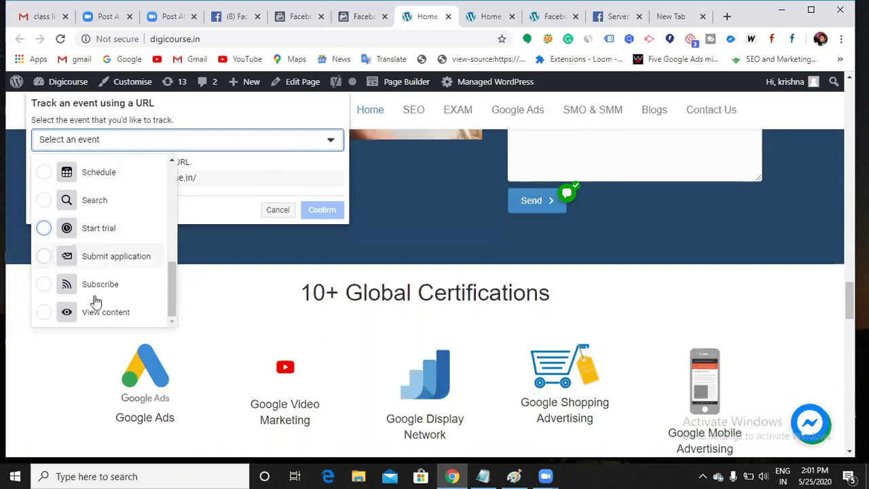
click(43, 312)
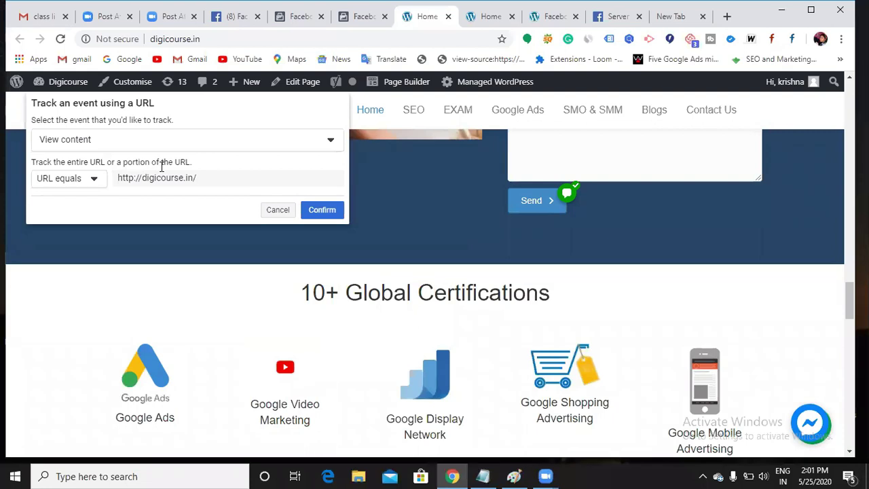
click(91, 188)
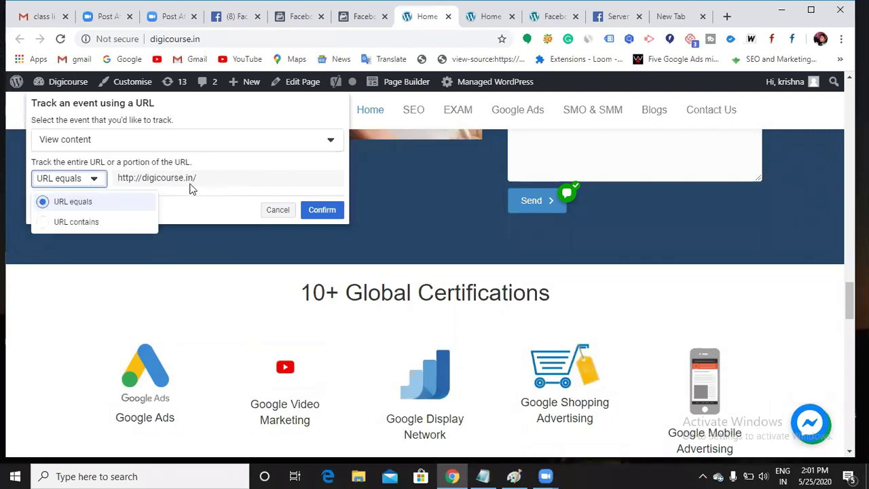
click(224, 198)
click(320, 212)
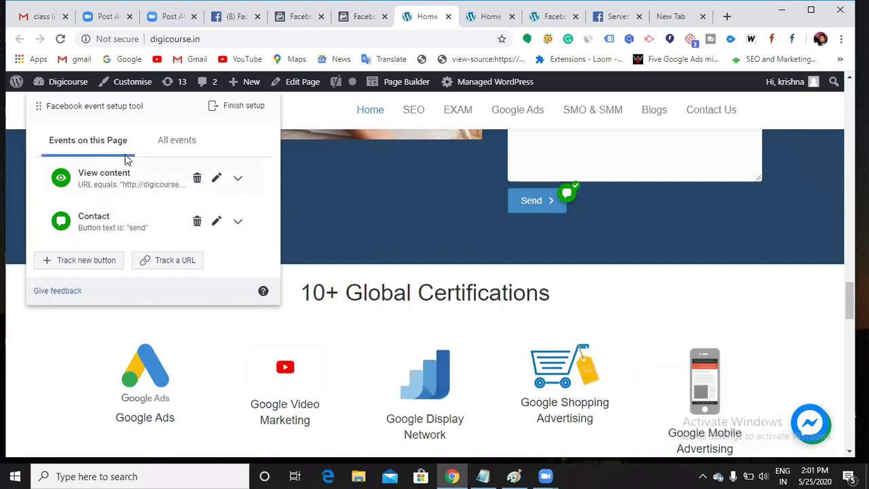
Open the site's Contact Us page and check which events are tracked there
scroll(700, 217, up, 2)
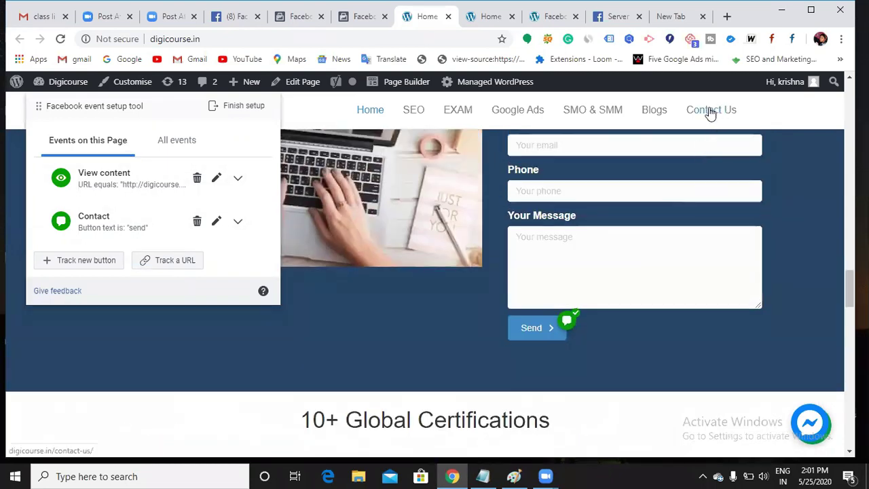
click(709, 112)
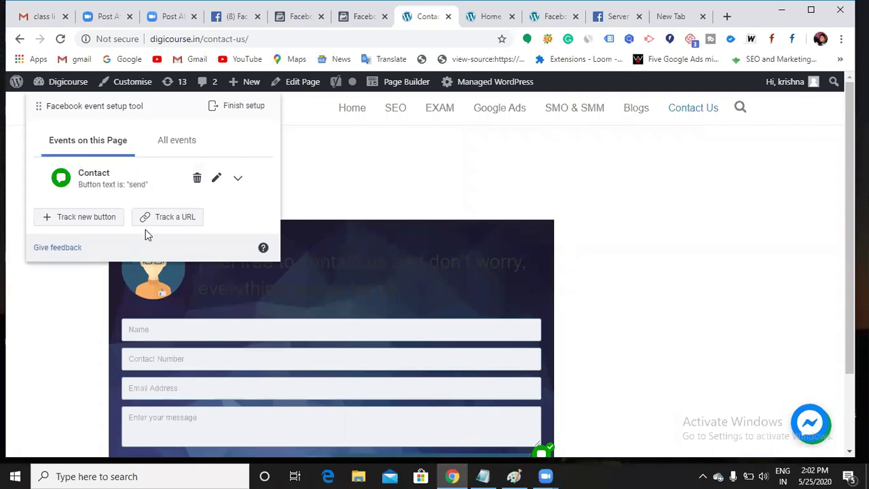
scroll(204, 286, down, 3)
scroll(285, 299, up, 2)
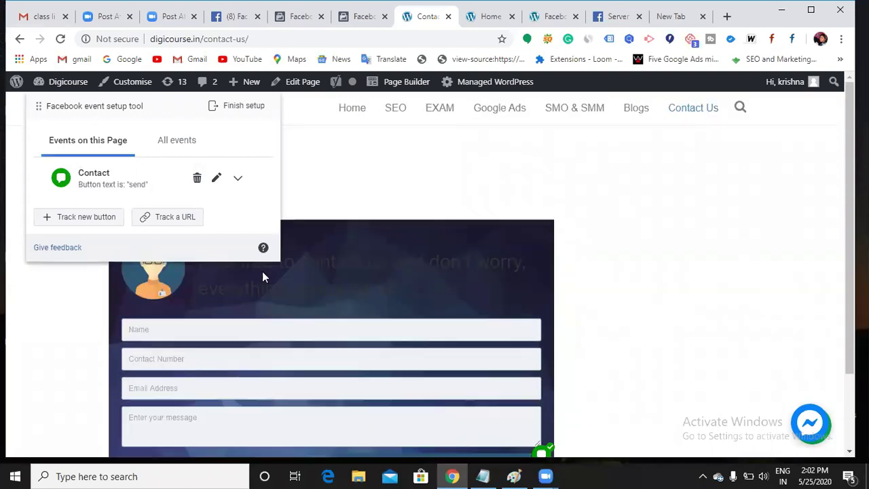
click(87, 219)
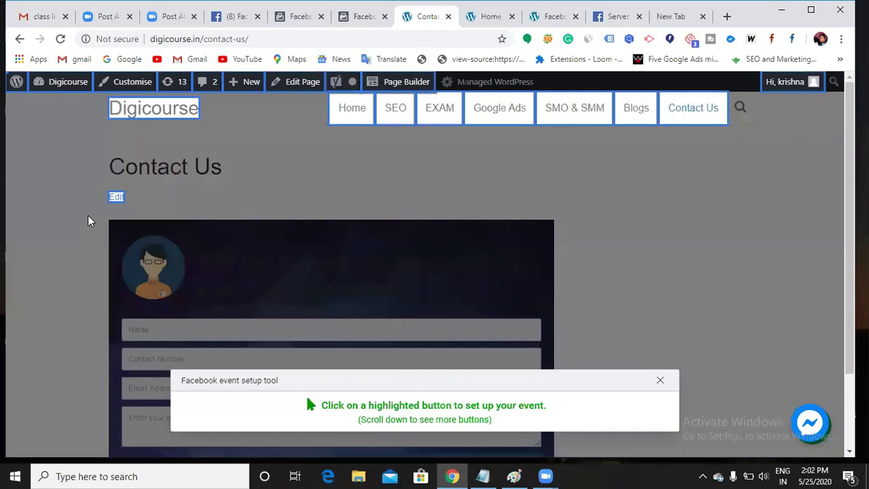
scroll(294, 255, down, 3)
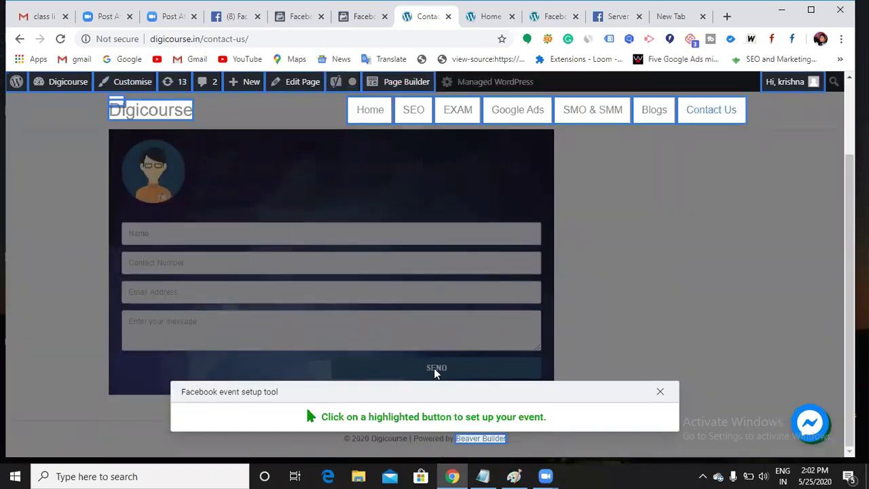
scroll(436, 369, up, 3)
scroll(271, 285, down, 3)
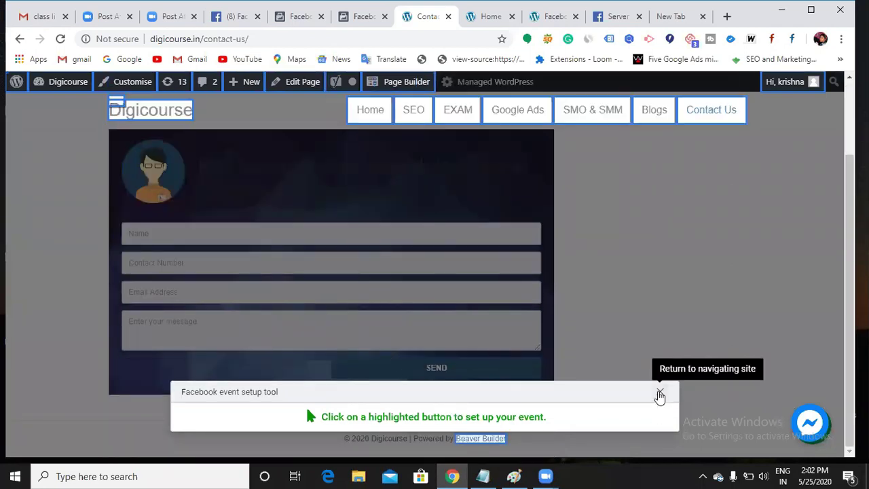
click(658, 394)
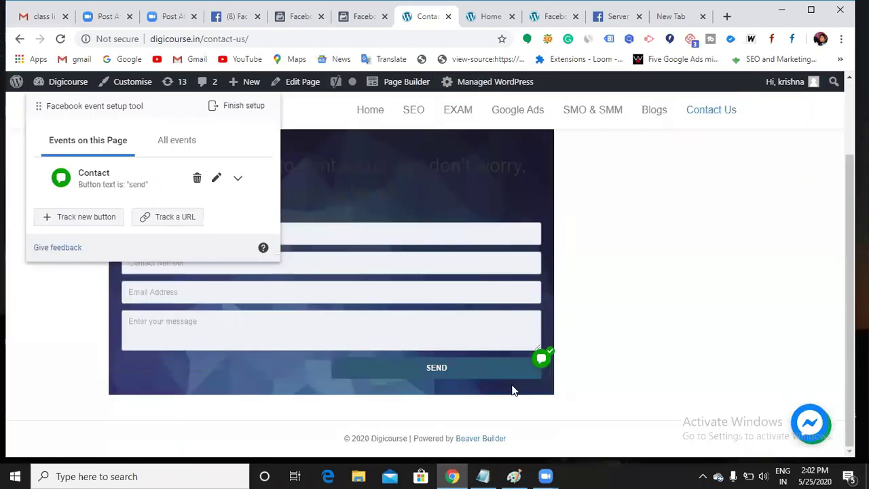
Test the SEND button on the Contact Us page by submitting the form with its fields empty
click(449, 375)
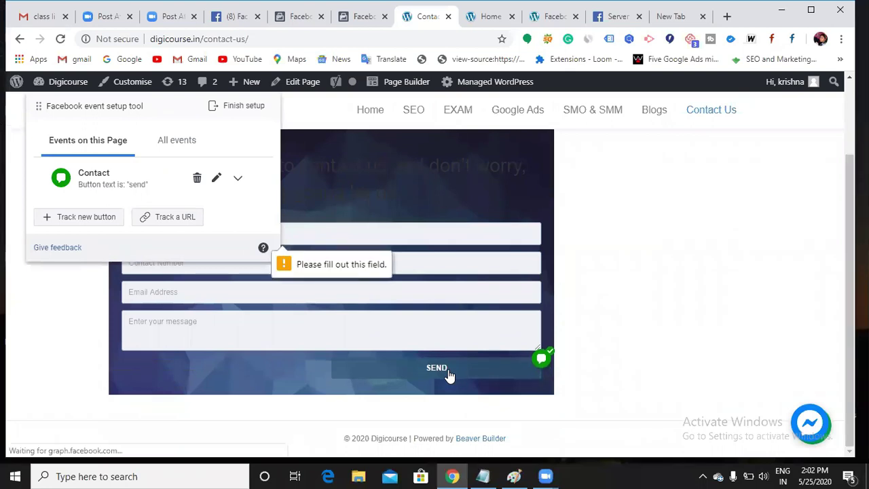
click(441, 335)
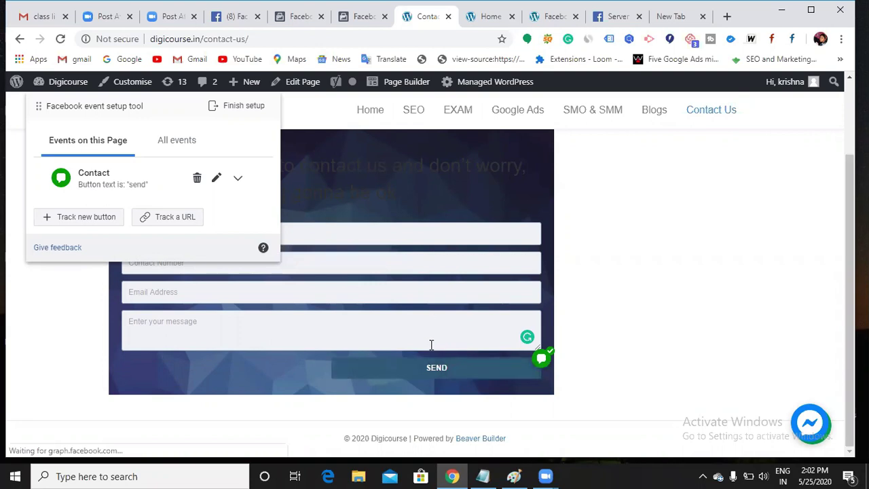
scroll(426, 326, up, 2)
click(388, 326)
scroll(389, 356, down, 2)
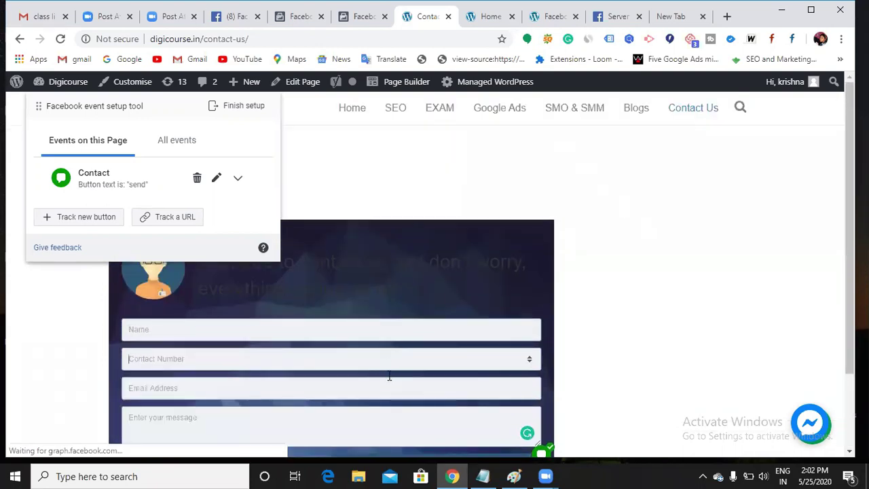
click(411, 368)
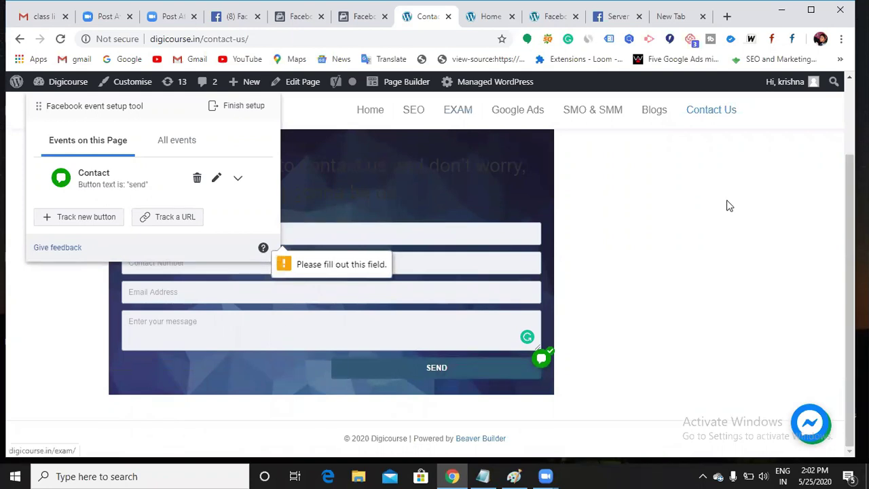
Visit the site's Blogs page and return to the home page to check its tracked events
scroll(611, 126, up, 2)
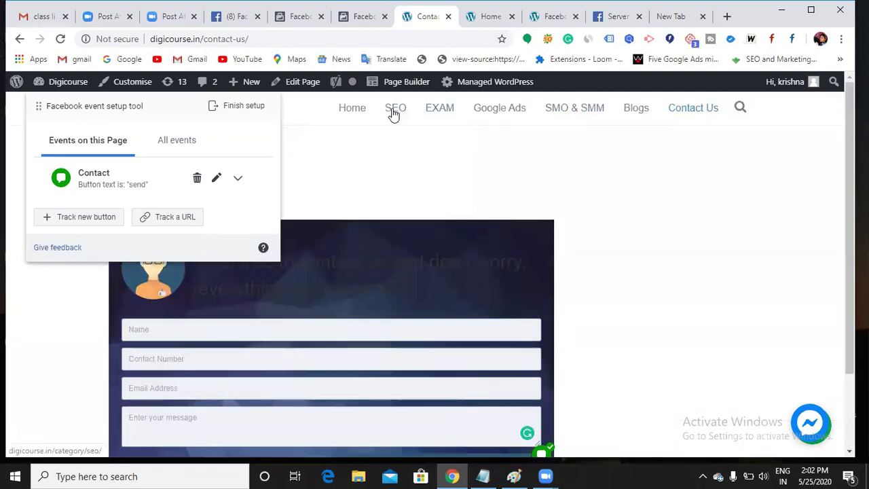
click(636, 110)
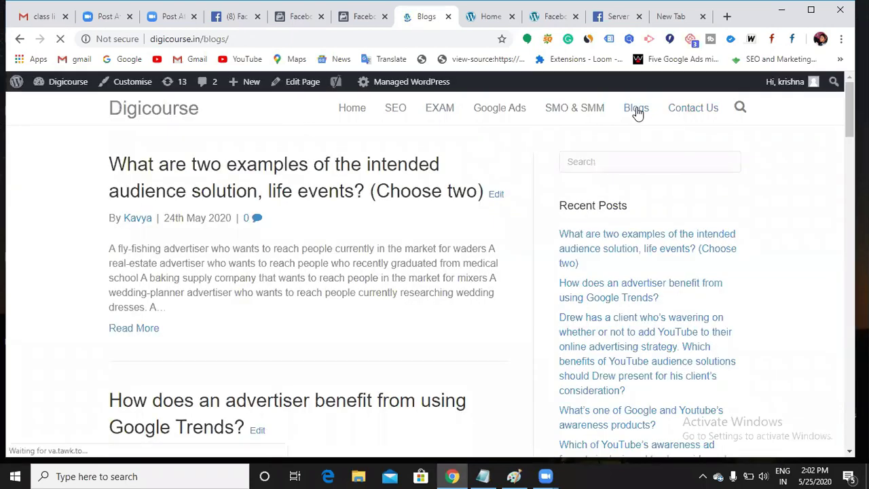
click(351, 108)
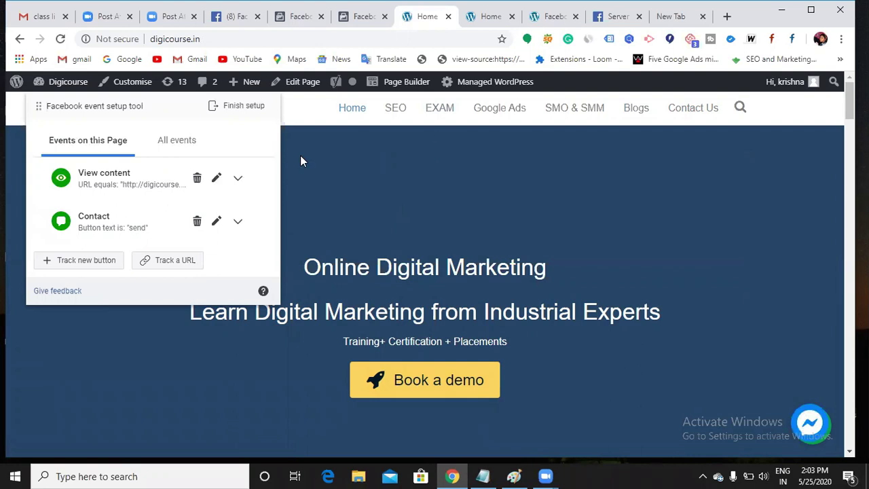
Examine which home page buttons can be tracked, and test the footer contact form's Send button with its fields empty
click(97, 259)
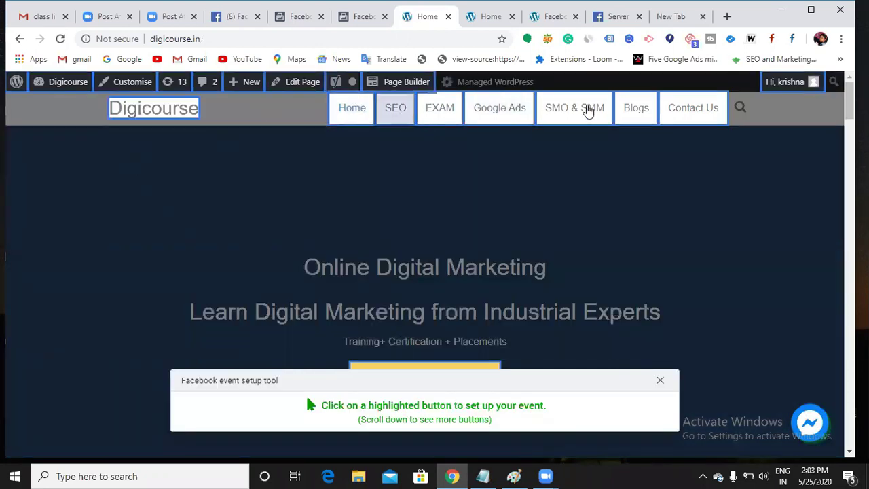
scroll(656, 175, down, 8)
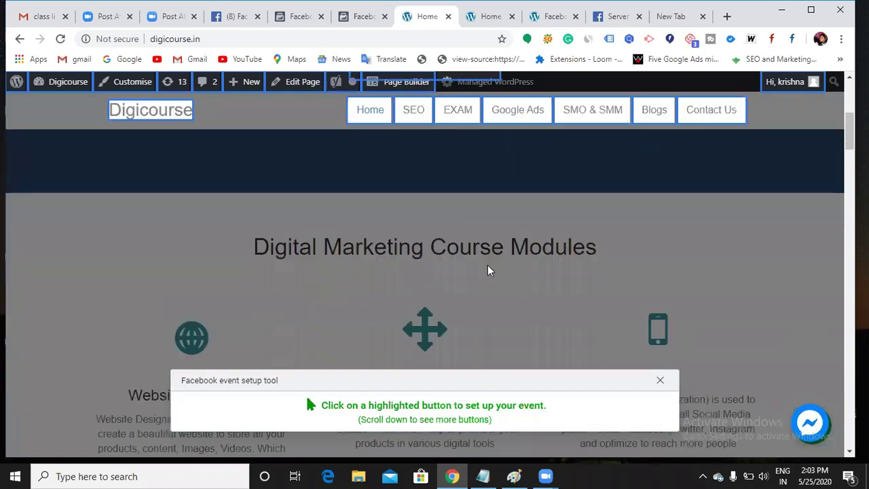
scroll(487, 273, down, 10)
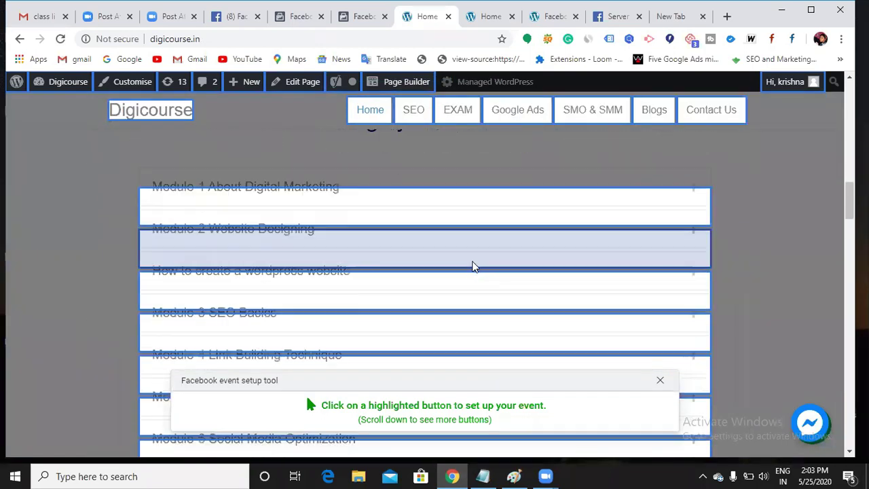
scroll(474, 270, down, 12)
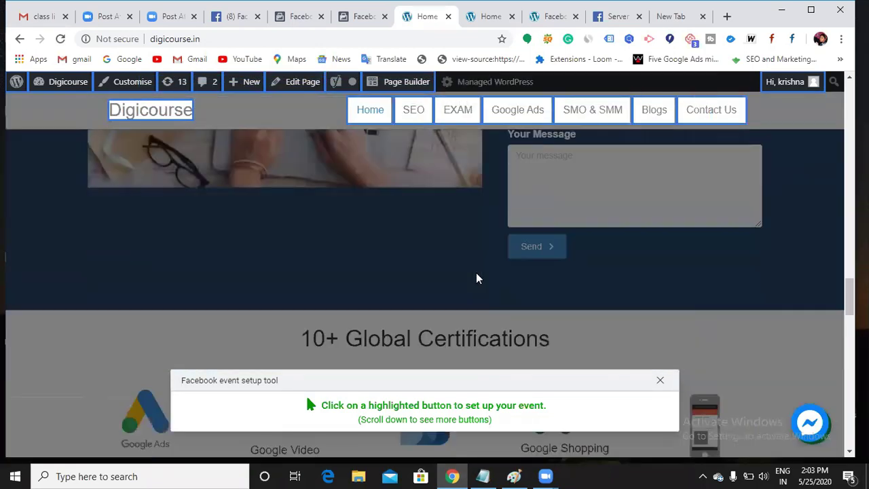
scroll(480, 283, down, 10)
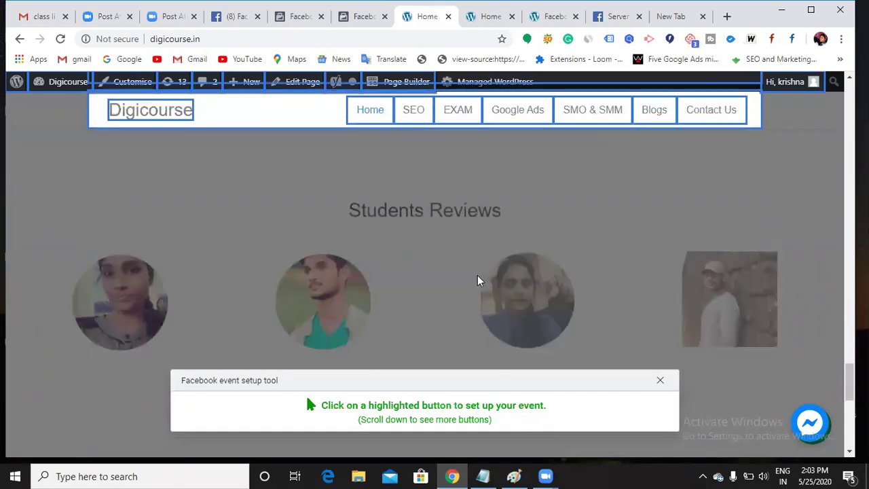
scroll(481, 285, down, 5)
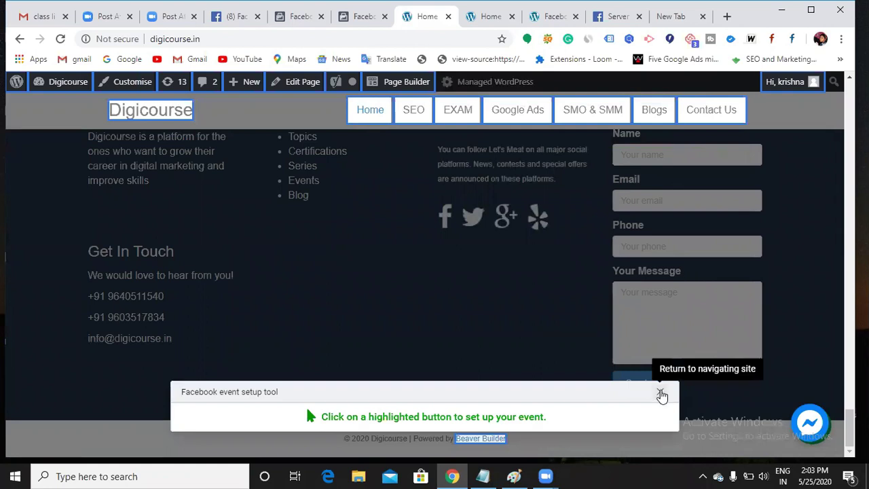
click(660, 392)
click(637, 384)
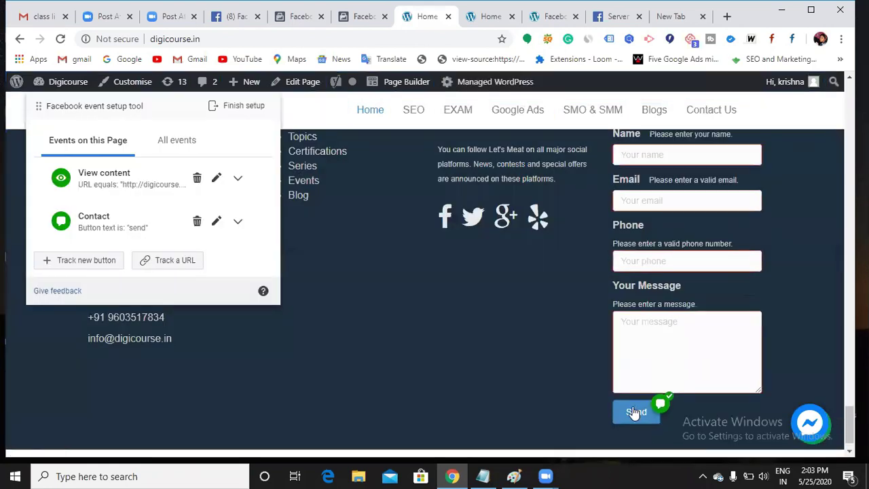
Track the home page's Book a demo button as a new event of type Lead and confirm it
click(78, 264)
scroll(448, 342, down, 1)
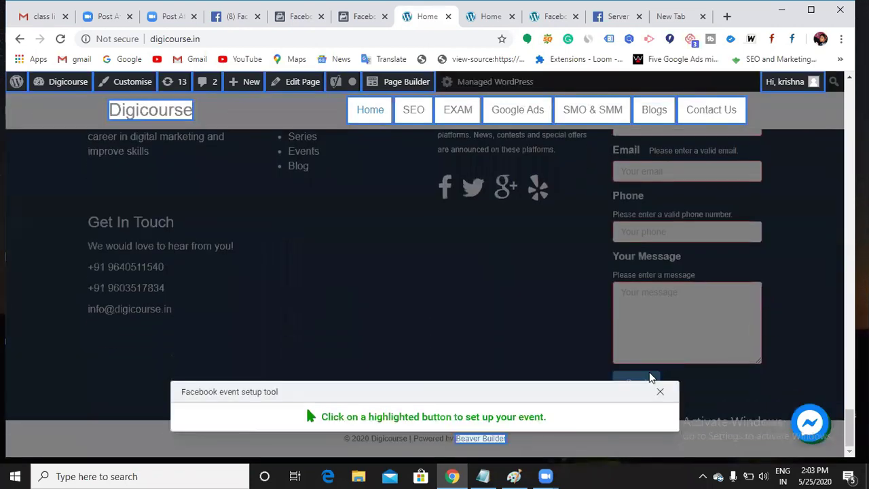
scroll(602, 283, up, 15)
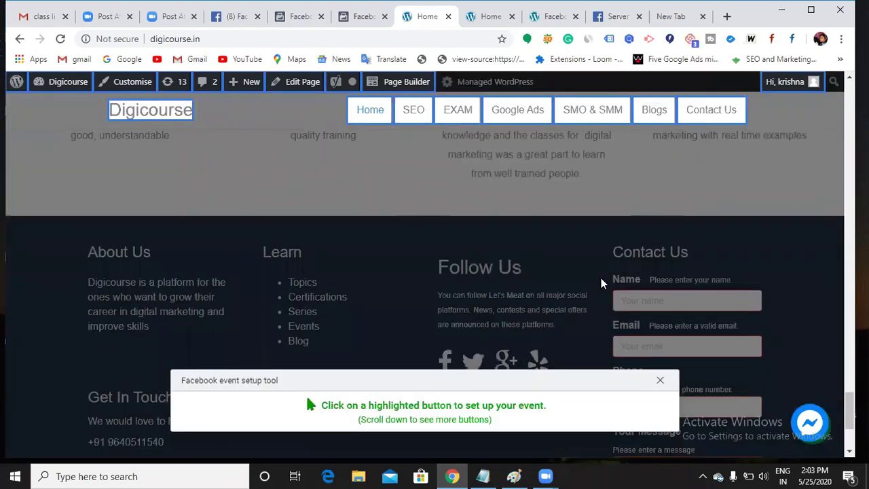
scroll(601, 283, up, 6)
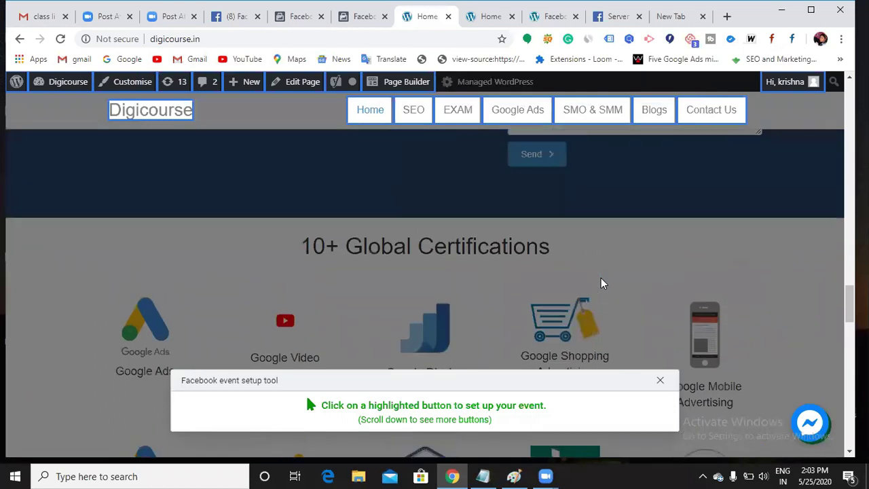
scroll(528, 290, up, 6)
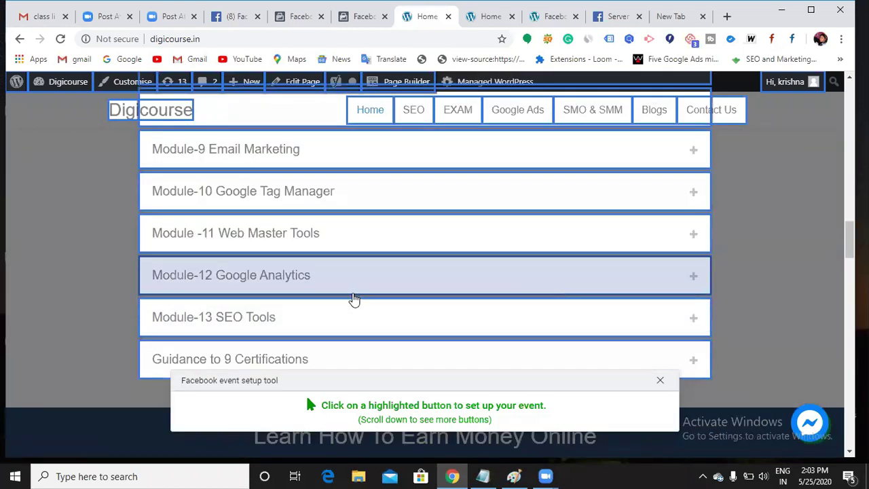
scroll(357, 301, up, 1)
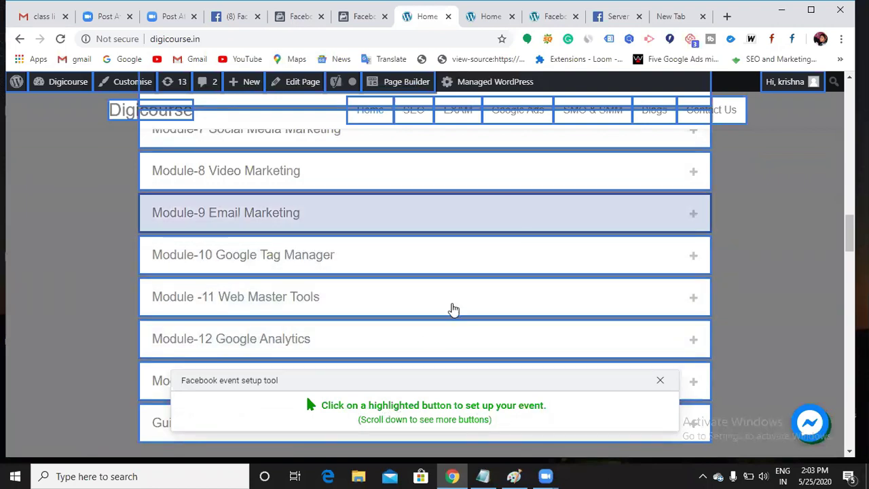
scroll(392, 296, up, 6)
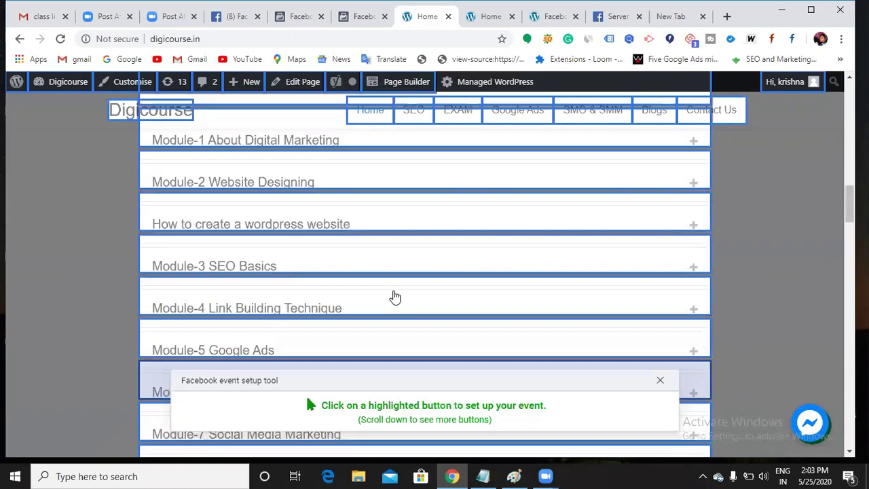
scroll(396, 296, up, 10)
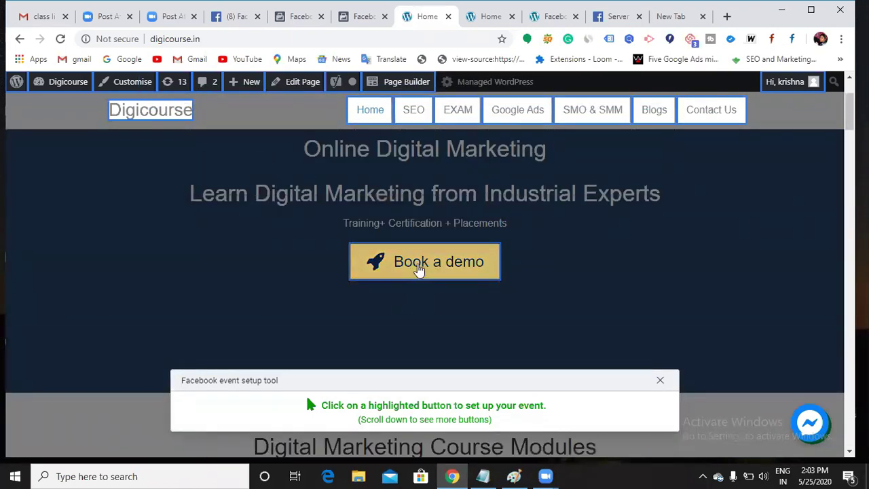
click(419, 269)
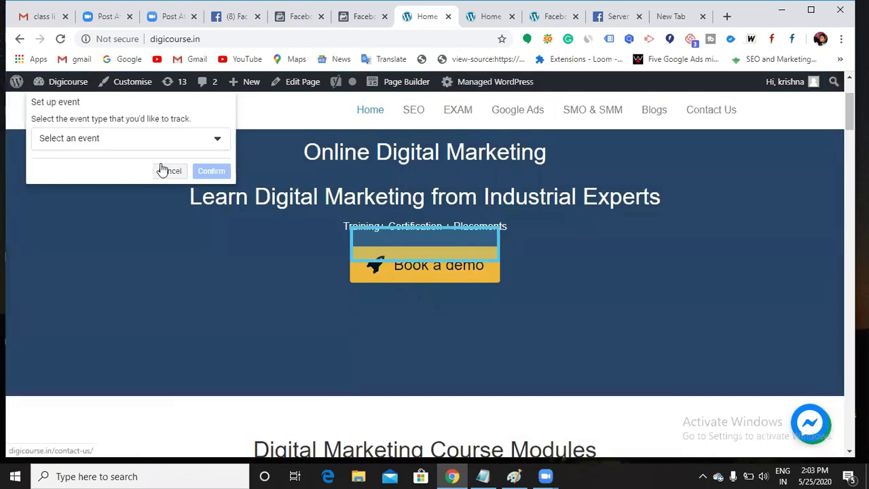
click(219, 140)
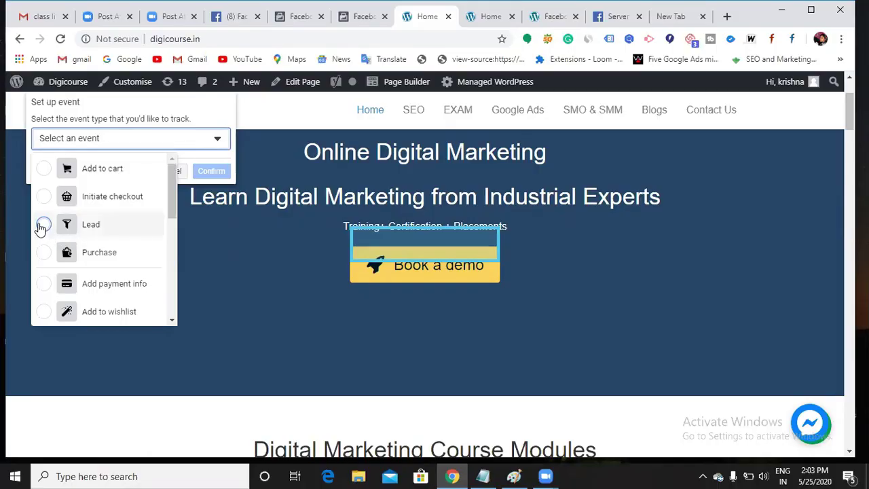
click(42, 225)
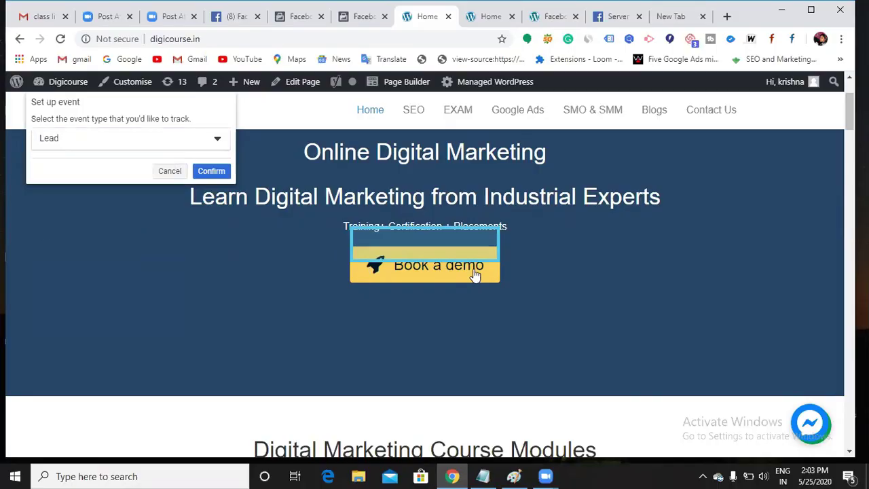
click(212, 172)
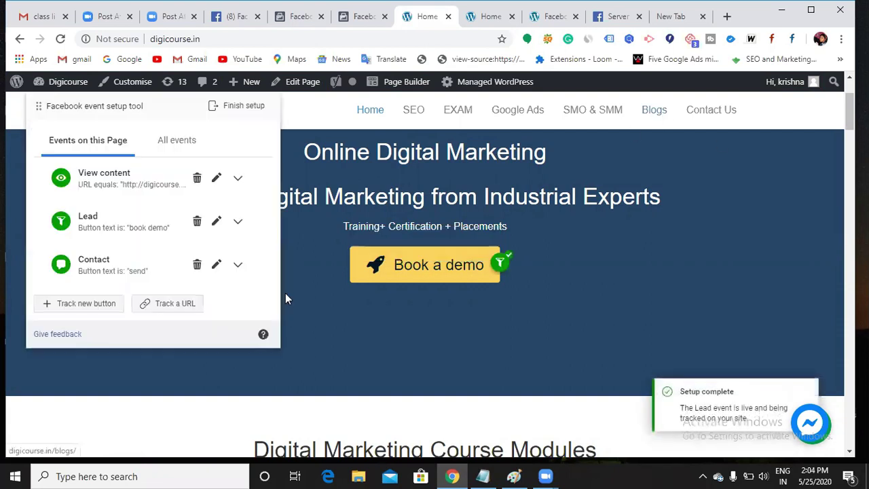
Reload the home page, check the event markers on its buttons, and test the footer form's Send button with empty fields
click(378, 113)
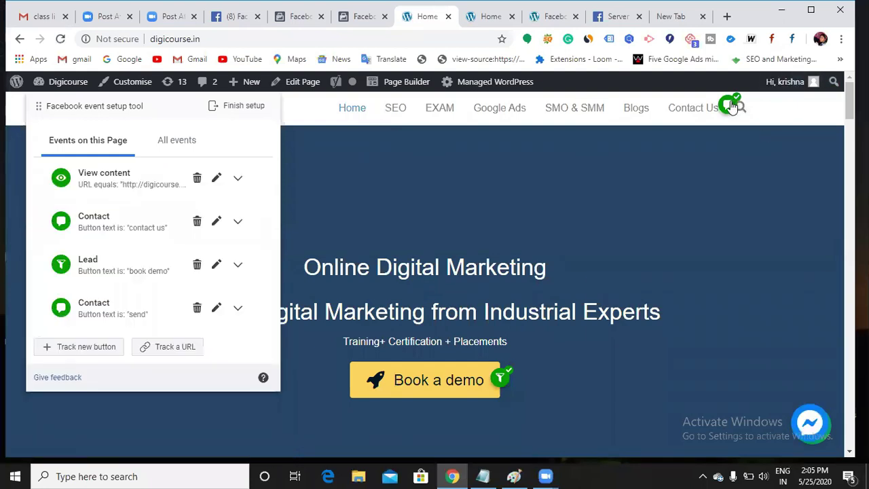
scroll(474, 362, down, 4)
scroll(475, 362, down, 10)
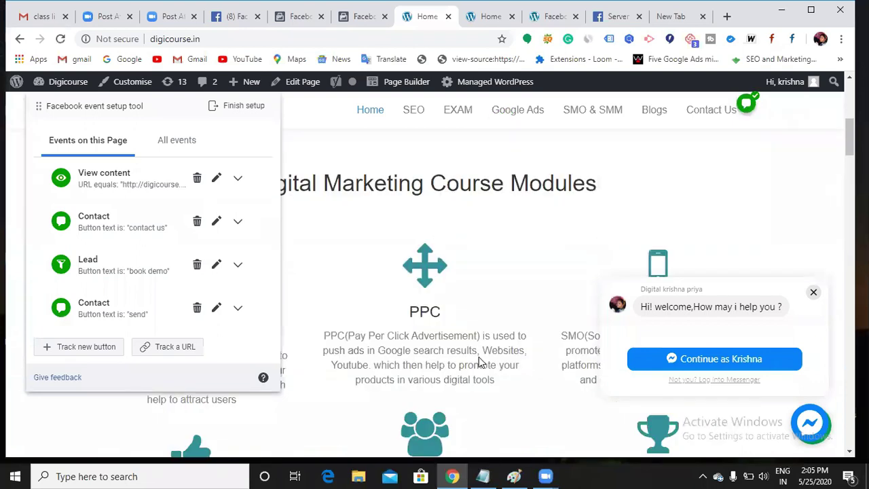
scroll(506, 364, down, 12)
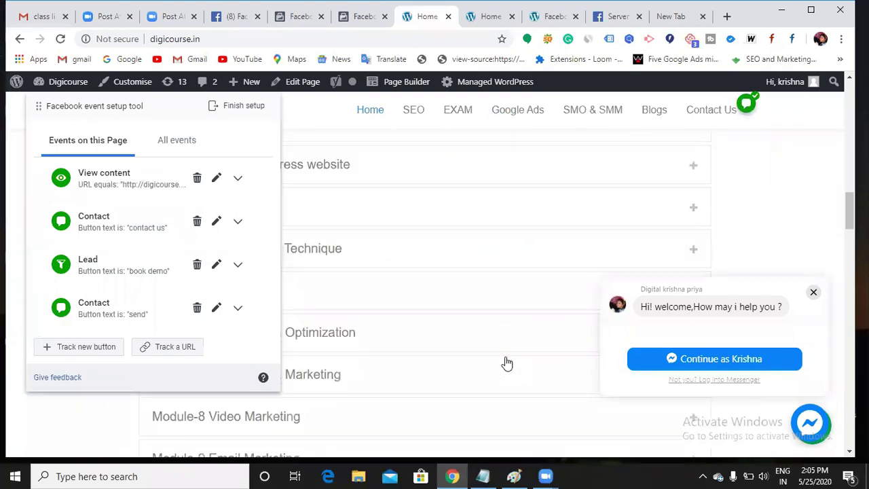
scroll(506, 358, down, 2)
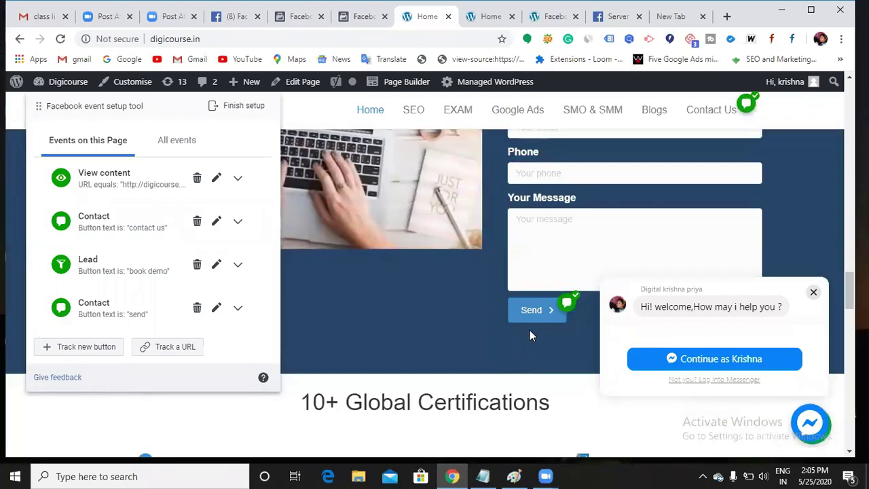
scroll(534, 316, down, 4)
scroll(548, 252, up, 3)
scroll(547, 267, down, 7)
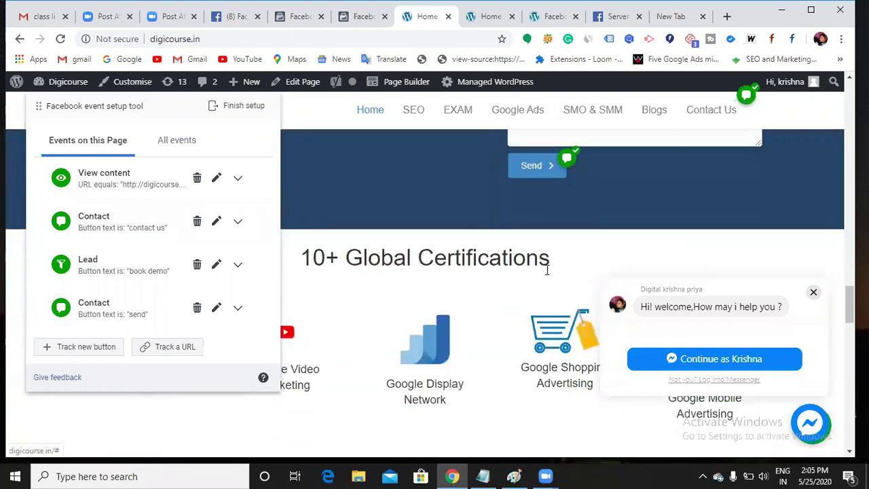
scroll(619, 305, down, 2)
click(814, 292)
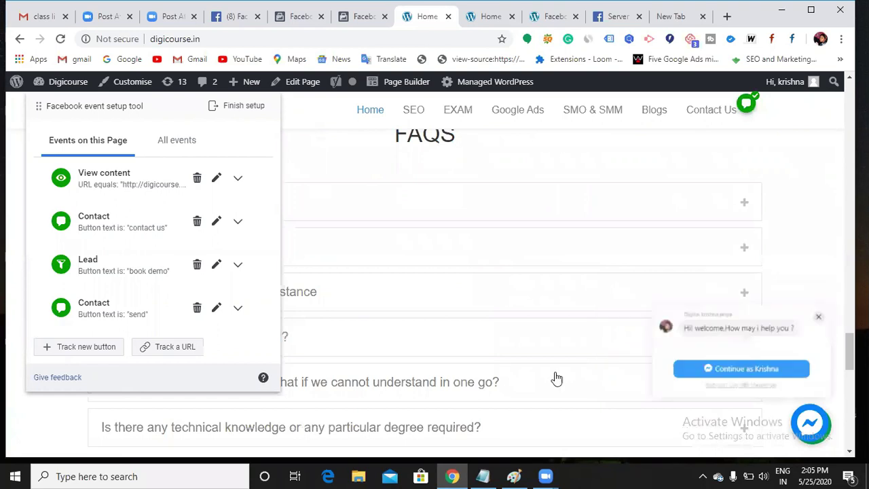
scroll(533, 381, down, 5)
scroll(533, 381, down, 4)
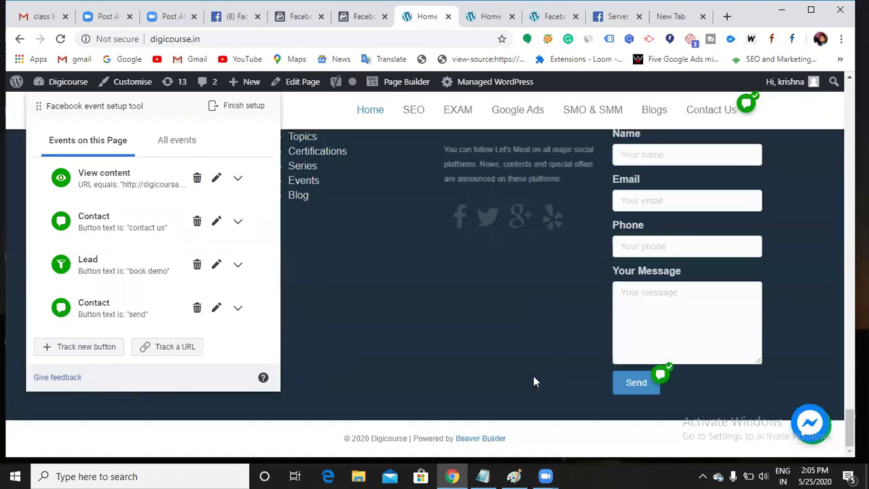
click(638, 382)
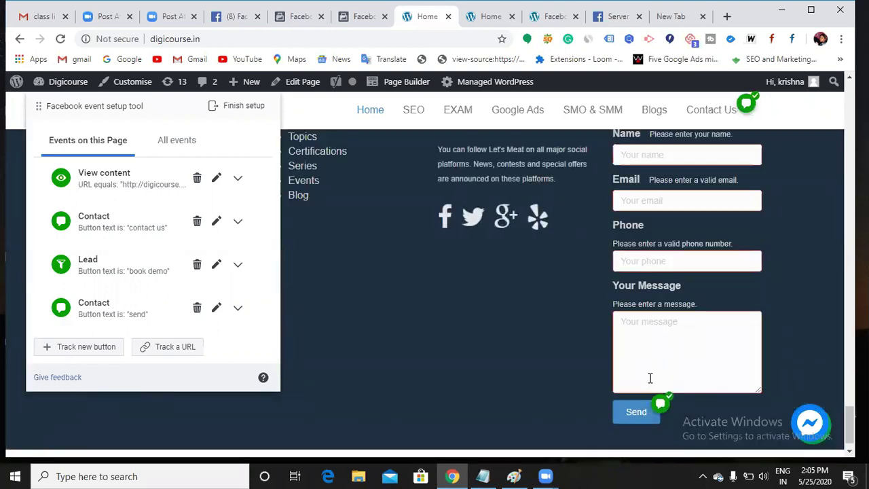
Change the event type of the footer contact form's Send button to Lead and confirm the edit
click(660, 403)
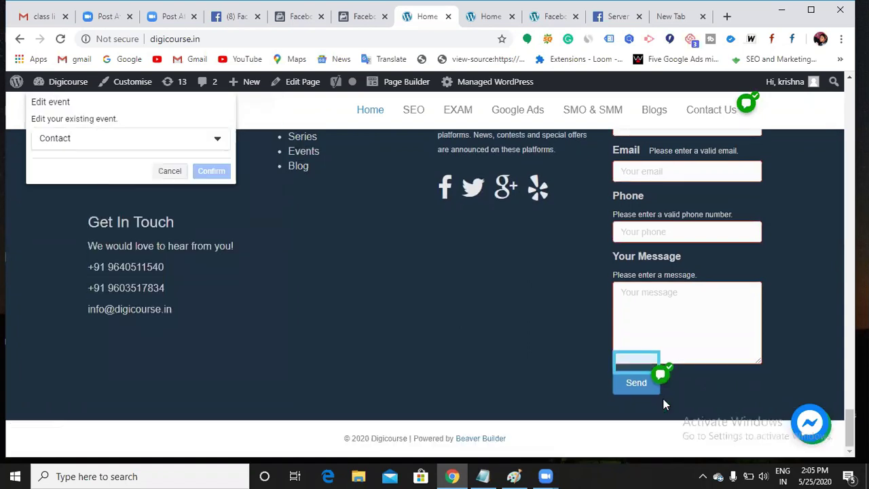
click(217, 139)
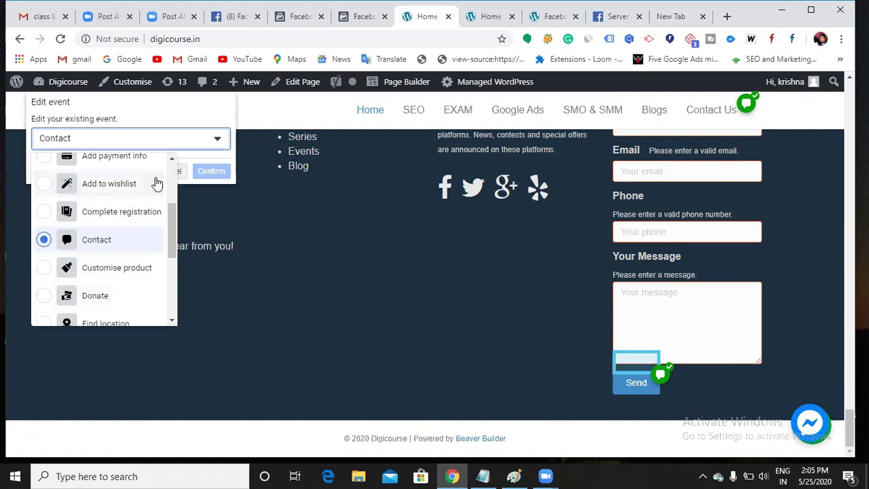
scroll(45, 253, up, 1)
click(44, 251)
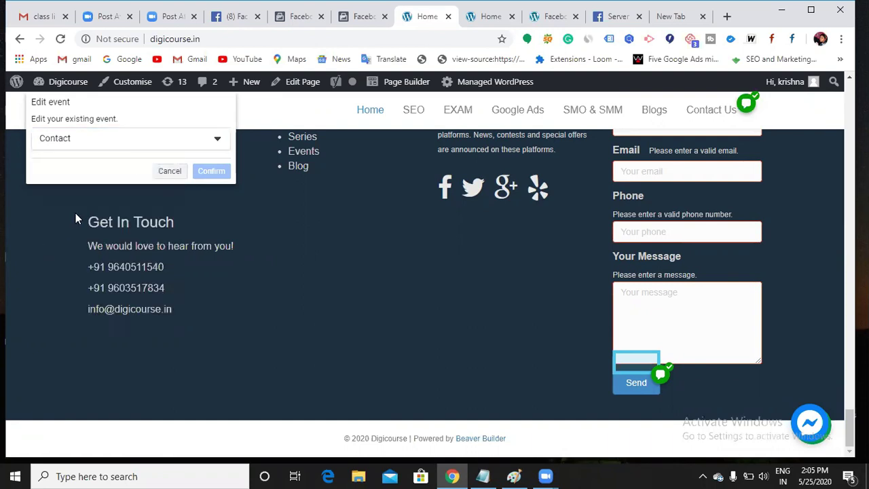
click(152, 144)
scroll(68, 197, up, 3)
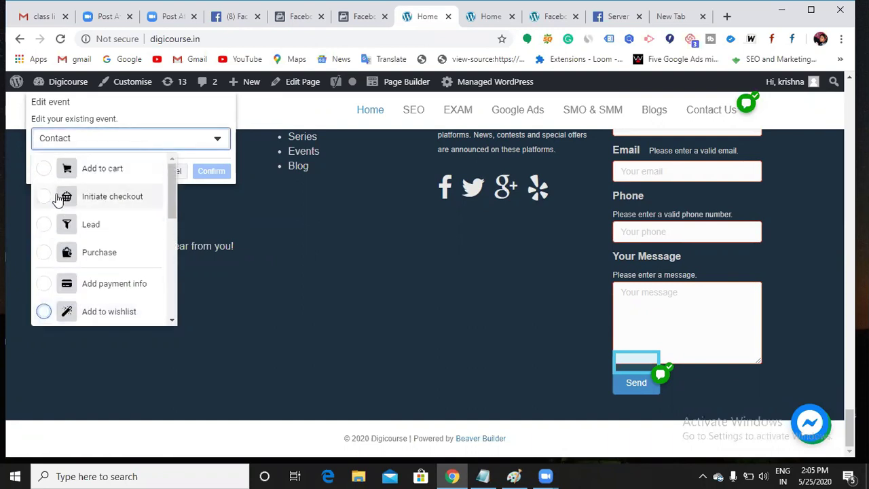
scroll(58, 197, up, 2)
click(43, 228)
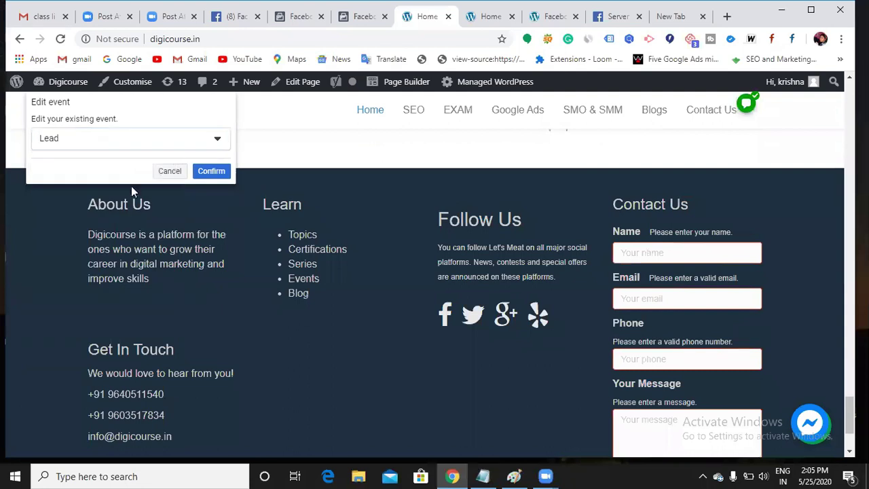
click(211, 171)
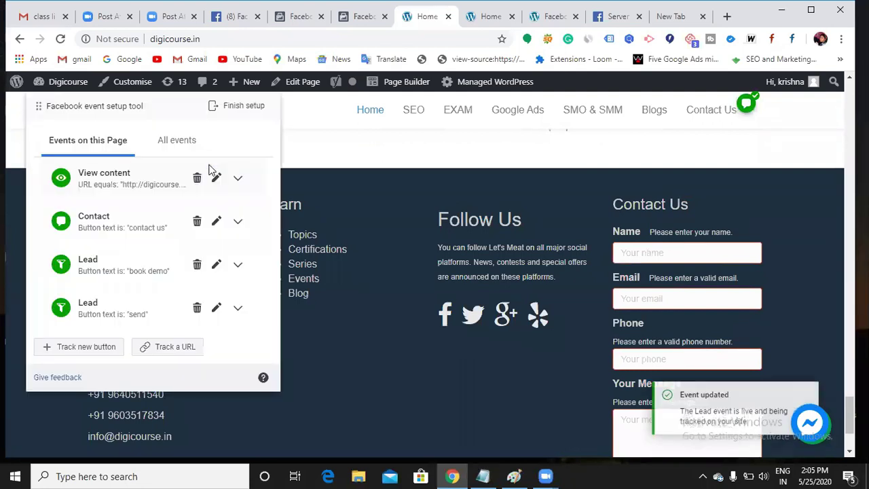
Check the event markers on the home page's Send buttons, Contact Us link and Book a demo button against the listed events
scroll(132, 310, down, 2)
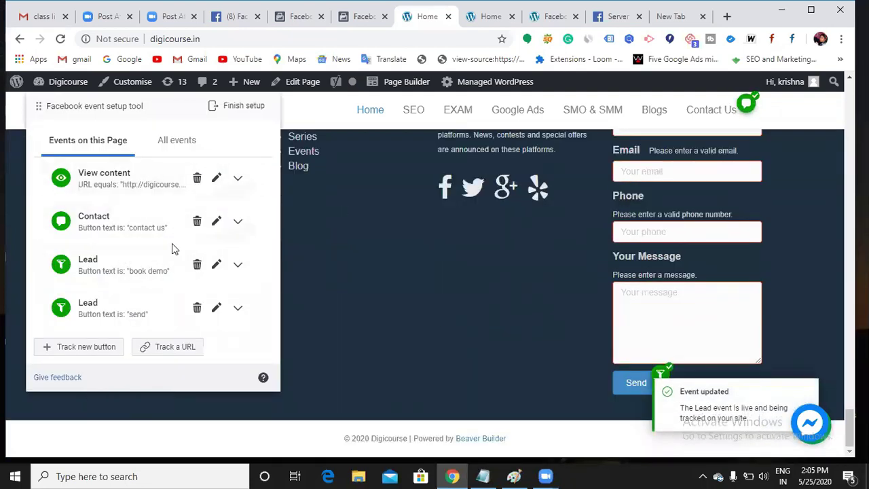
scroll(136, 217, up, 5)
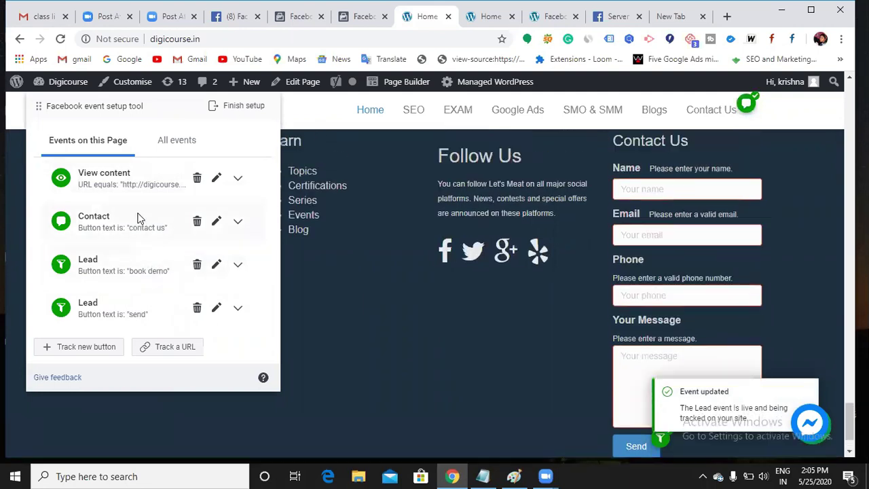
scroll(523, 280, down, 5)
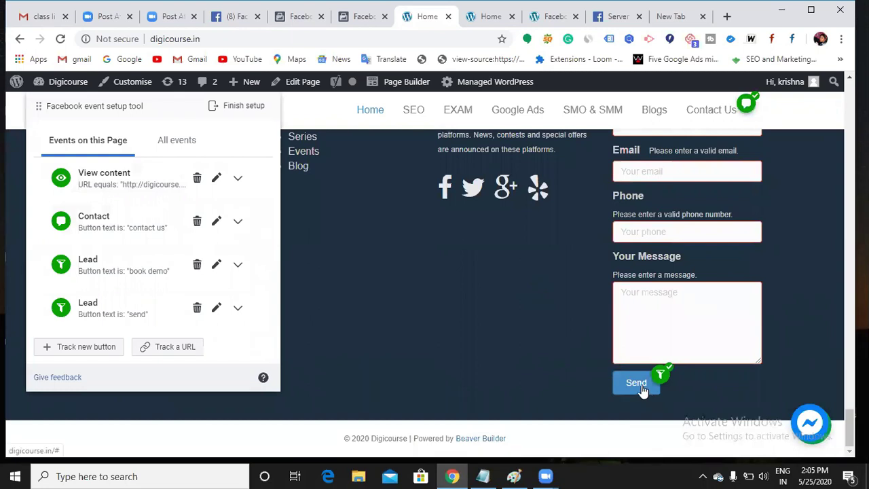
scroll(643, 392, up, 15)
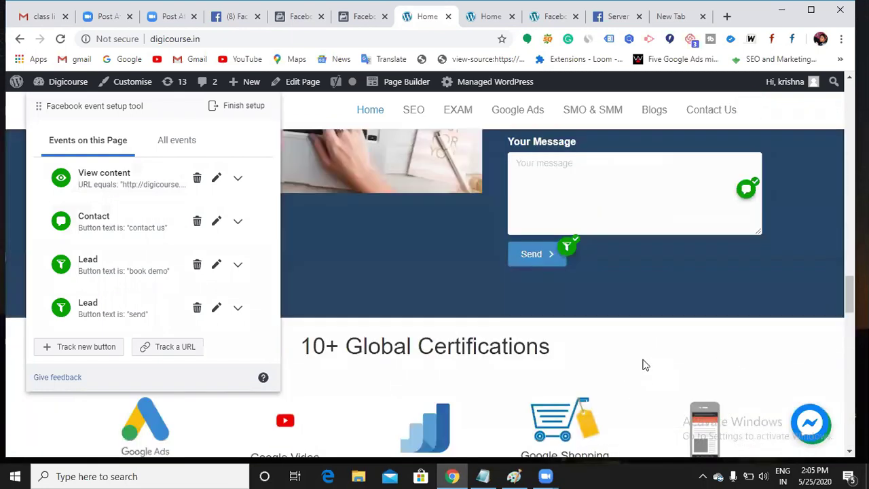
scroll(494, 394, up, 15)
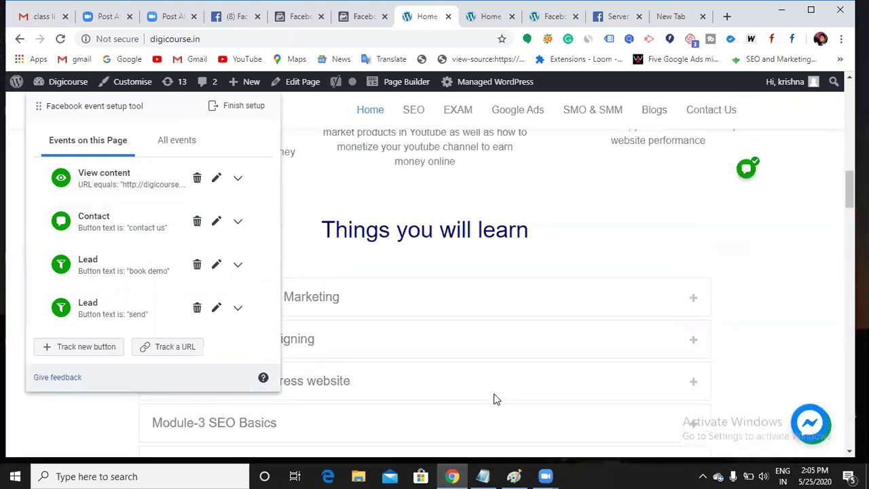
scroll(494, 399, up, 5)
scroll(394, 234, up, 5)
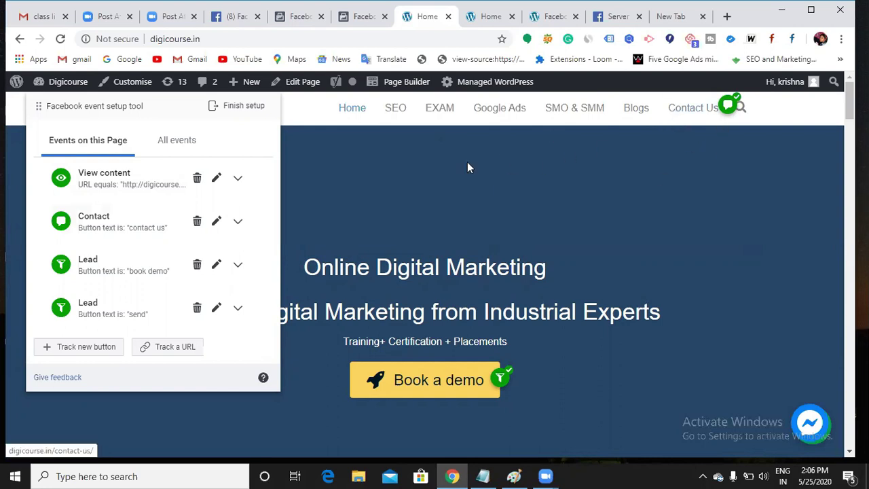
Return to the pixel's overview in Events Manager and dismiss the Set up events dialog
click(363, 20)
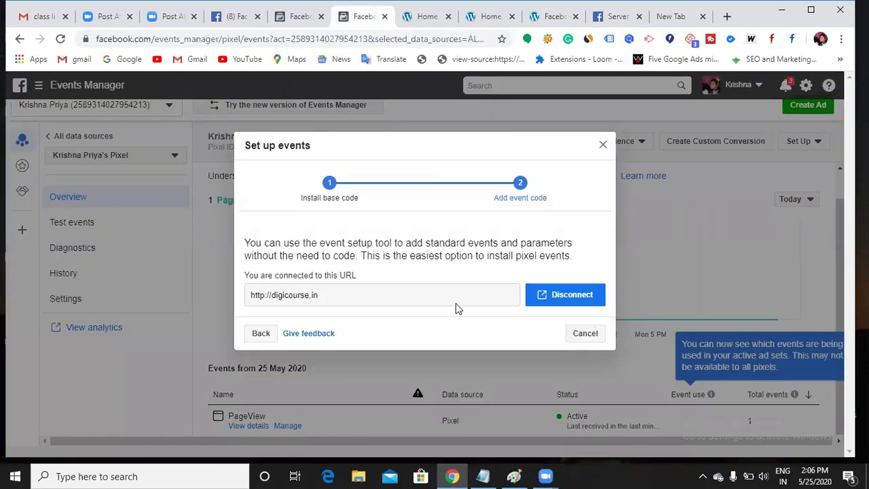
click(603, 147)
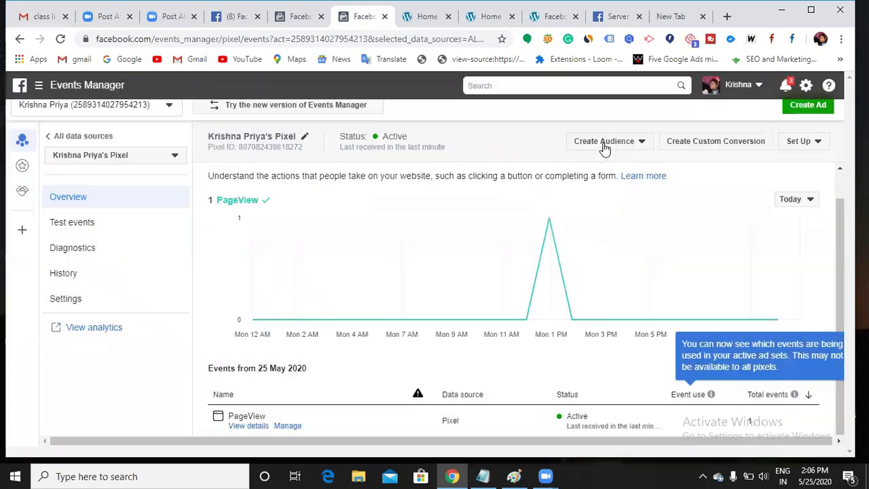